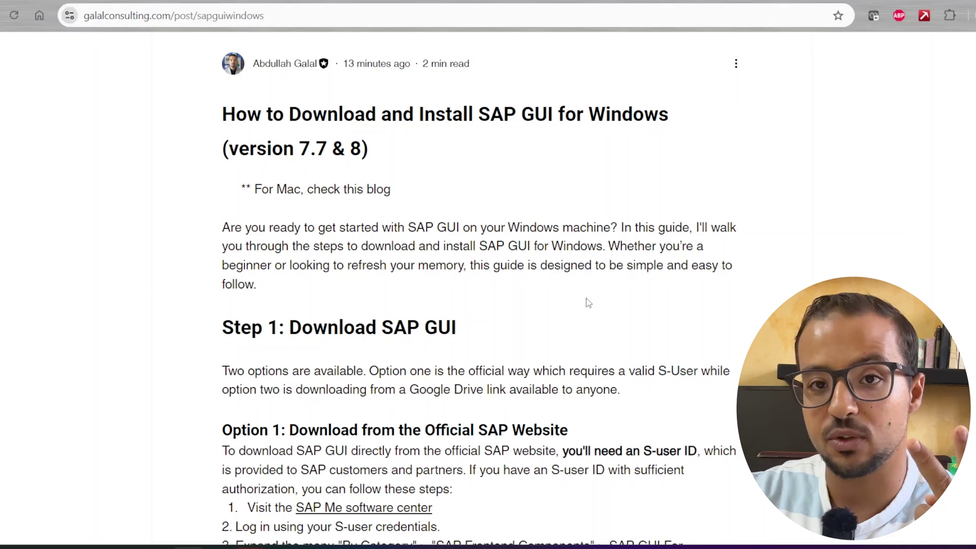
- Scroll the Galal Consulting blog post down to Step 1's SAP for Me software center link
{"action": "scroll", "coordinate": [588, 302], "scroll_direction": "down", "scroll_amount": 1}
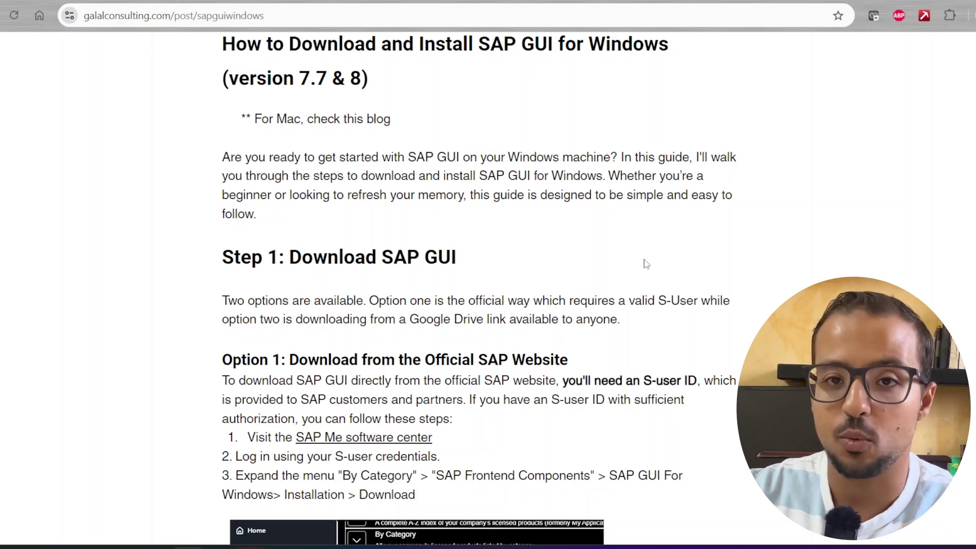
{"action": "scroll", "coordinate": [625, 274], "scroll_direction": "down", "scroll_amount": 1}
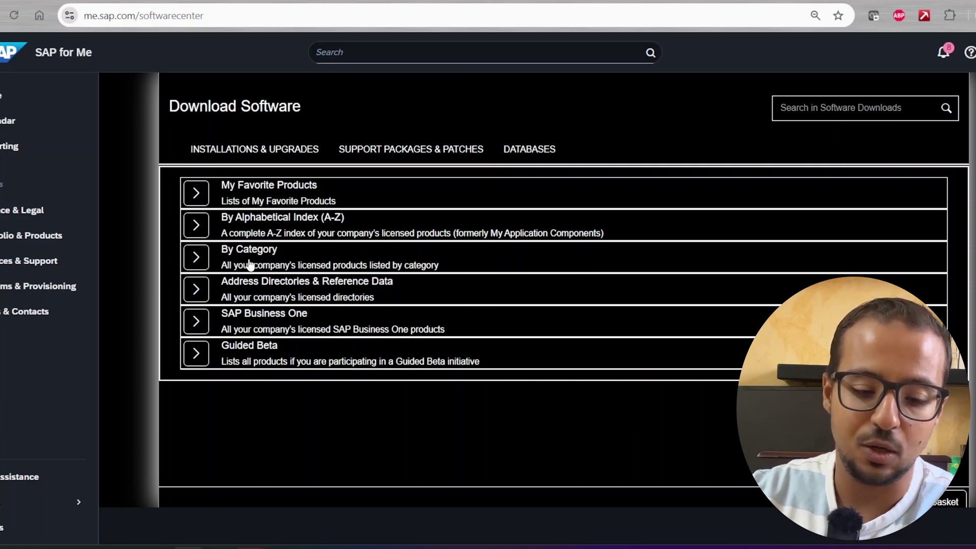
- Browse By Category to SAP Frontend Components > SAP GUI for Windows > 8.00 Core > Installation
{"action": "left_click", "coordinate": [196, 257]}
{"action": "scroll", "coordinate": [330, 381], "scroll_direction": "down", "scroll_amount": 4}
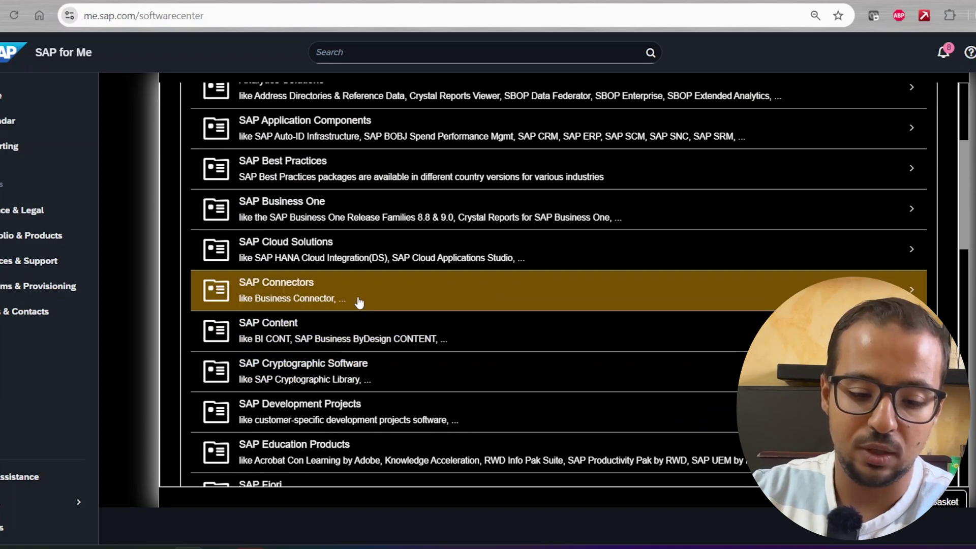
{"action": "scroll", "coordinate": [360, 305], "scroll_direction": "down", "scroll_amount": 1}
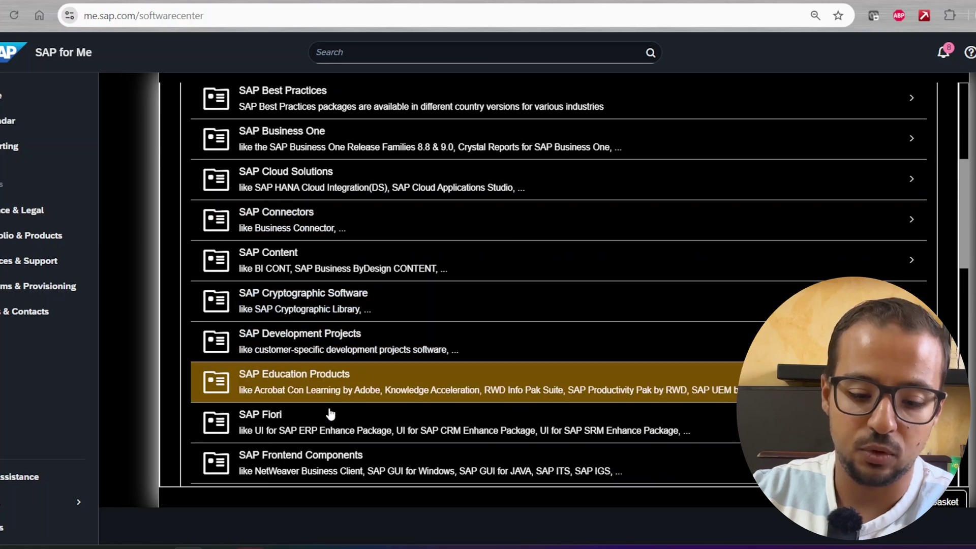
{"action": "scroll", "coordinate": [330, 414], "scroll_direction": "down", "scroll_amount": 1}
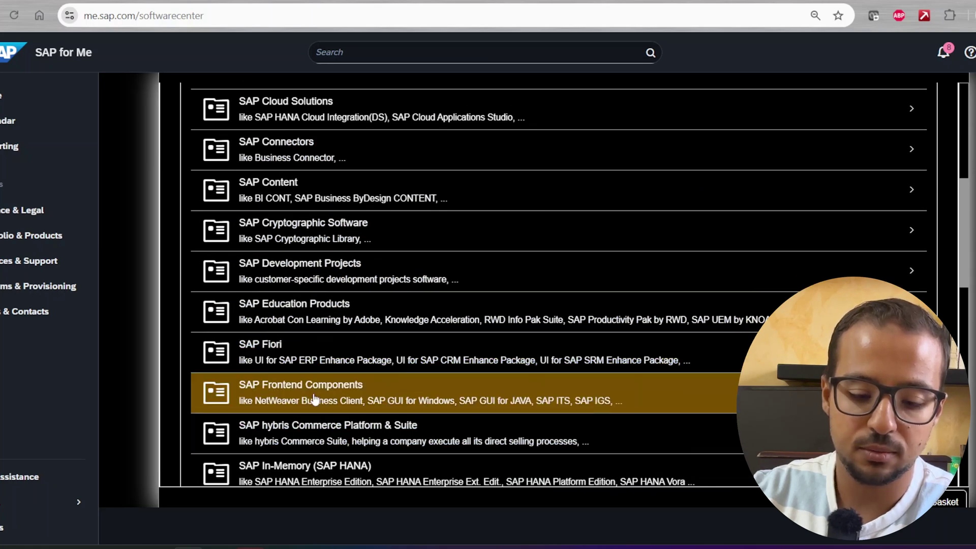
{"action": "left_click", "coordinate": [315, 399]}
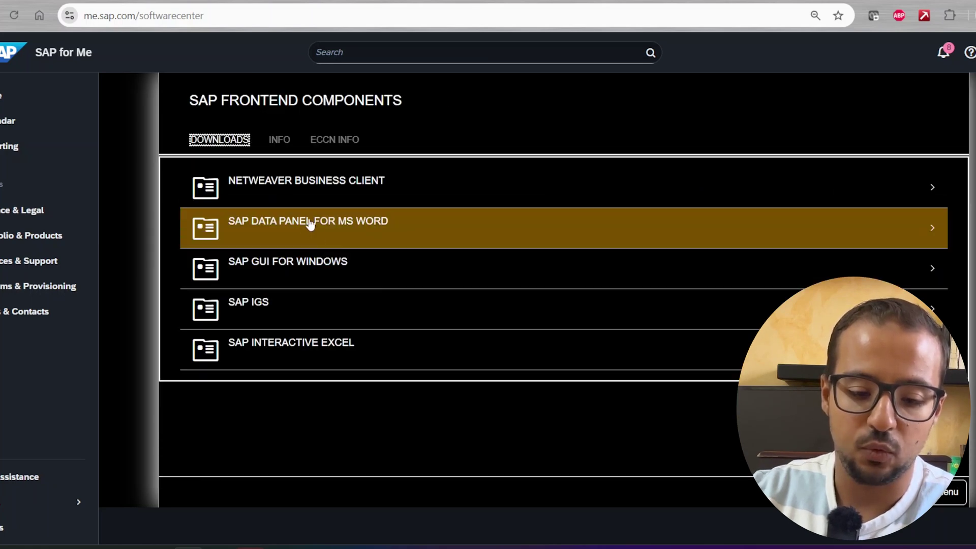
{"action": "left_click", "coordinate": [266, 273]}
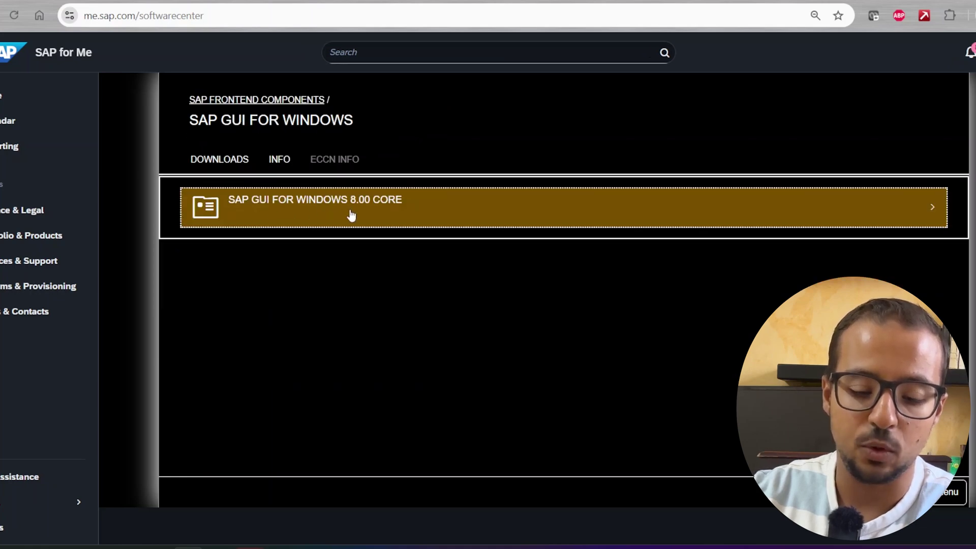
{"action": "left_click", "coordinate": [351, 216]}
{"action": "left_click", "coordinate": [325, 216]}
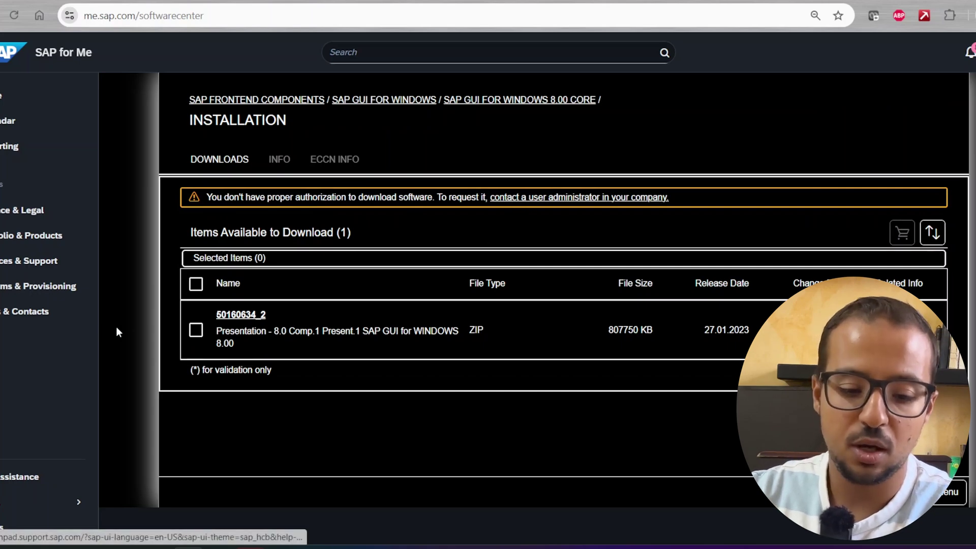
- Add the SAP GUI for Windows 8.00 ZIP to the download basket and return to the blog
{"action": "left_click", "coordinate": [193, 330]}
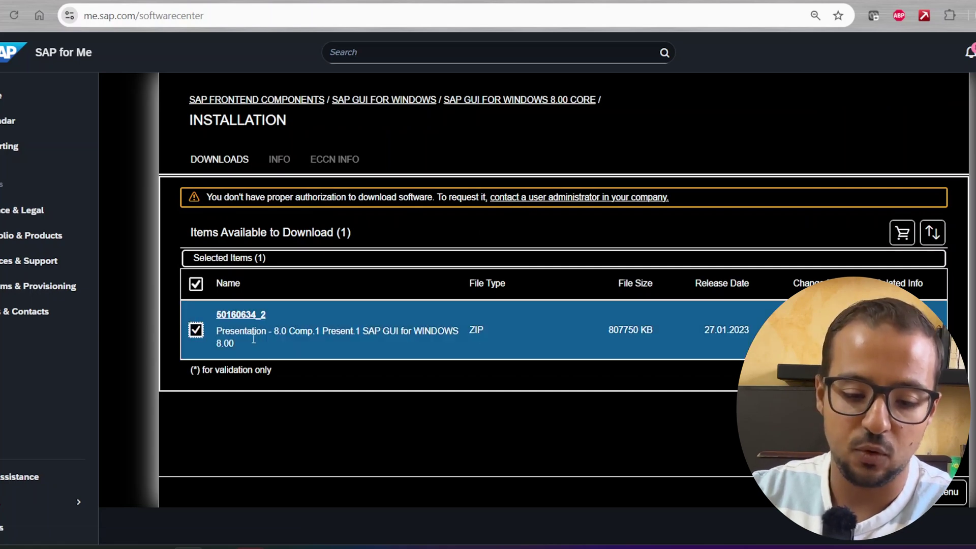
{"action": "left_click", "coordinate": [225, 315]}
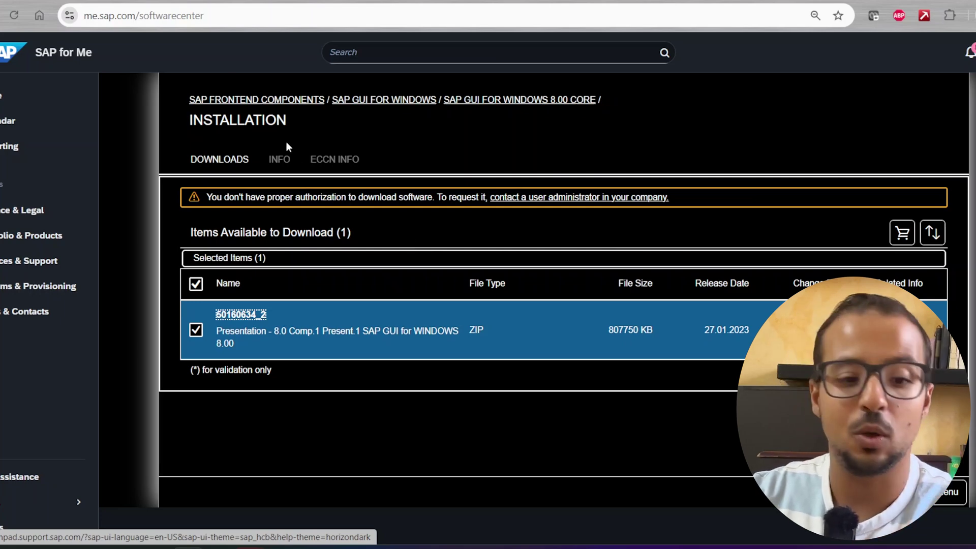
{"action": "key", "text": "ctrl+Tab"}
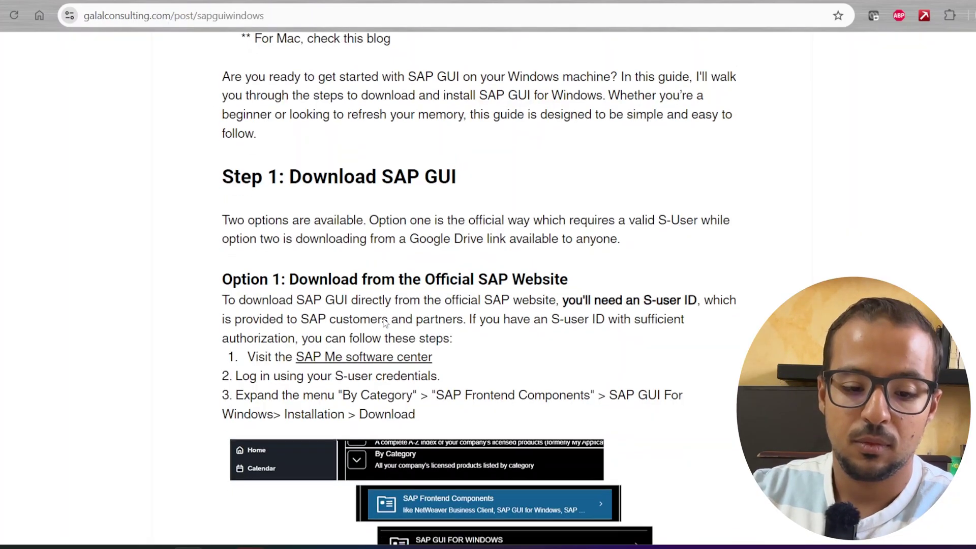
- Scroll the blog guide to Option 2's Google Drive link
{"action": "scroll", "coordinate": [385, 324], "scroll_direction": "down", "scroll_amount": 7}
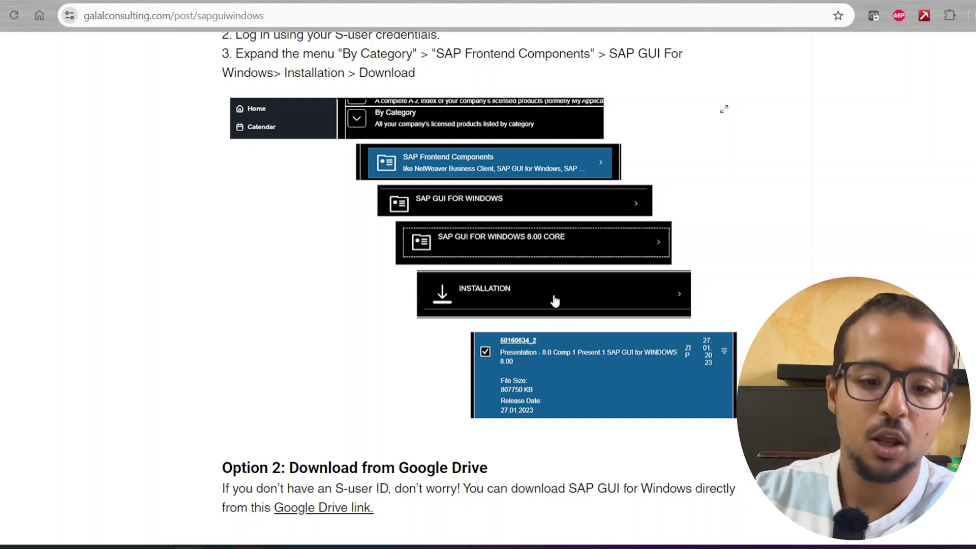
{"action": "scroll", "coordinate": [557, 306], "scroll_direction": "up", "scroll_amount": 1}
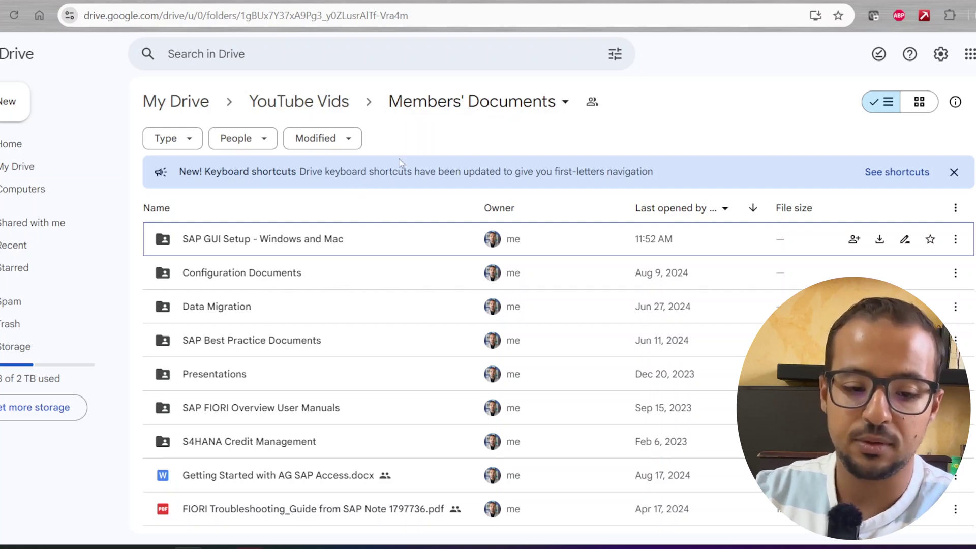
- Open the SAP GUI Setup - Windows and Mac folder in Google Drive to find SAPGUI_770_Windows.zip
{"action": "double_click", "coordinate": [367, 250]}
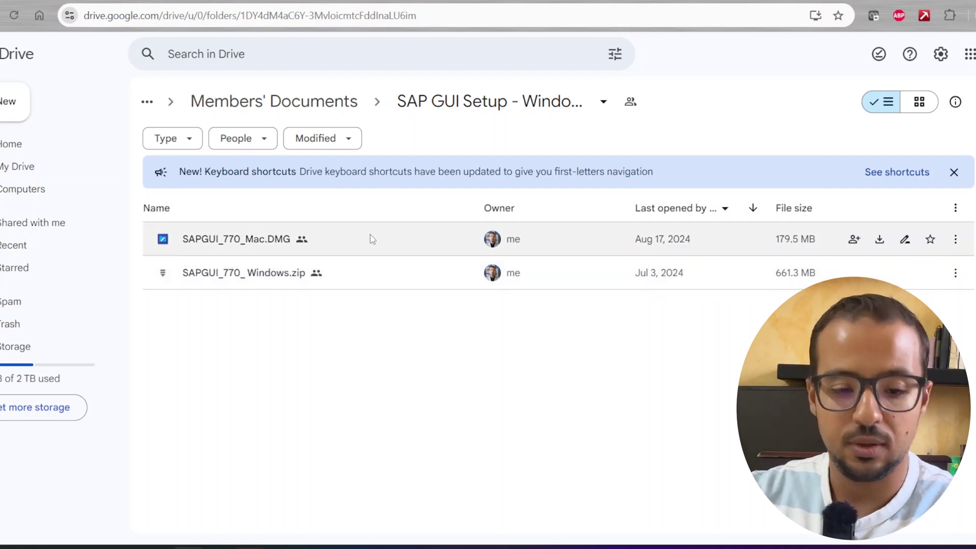
{"action": "left_click", "coordinate": [275, 101]}
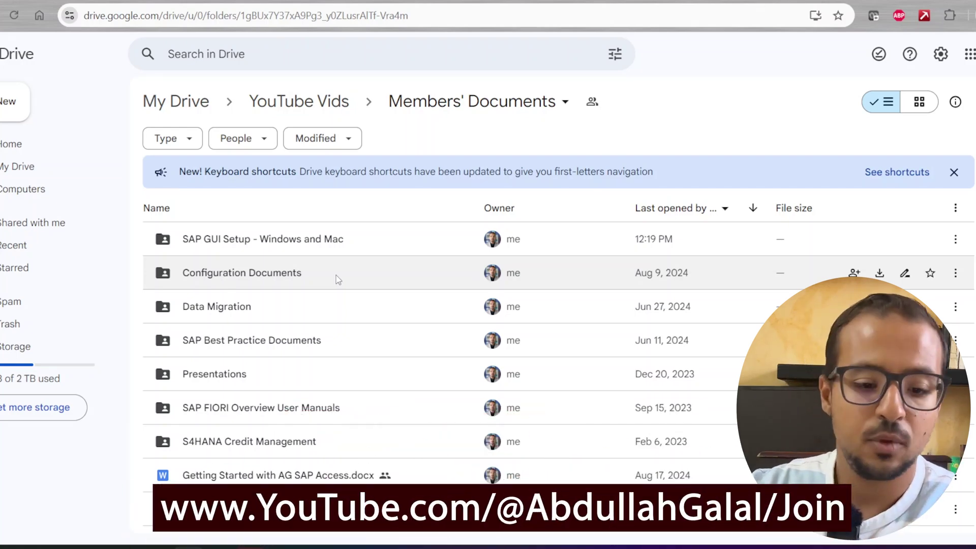
{"action": "double_click", "coordinate": [245, 249]}
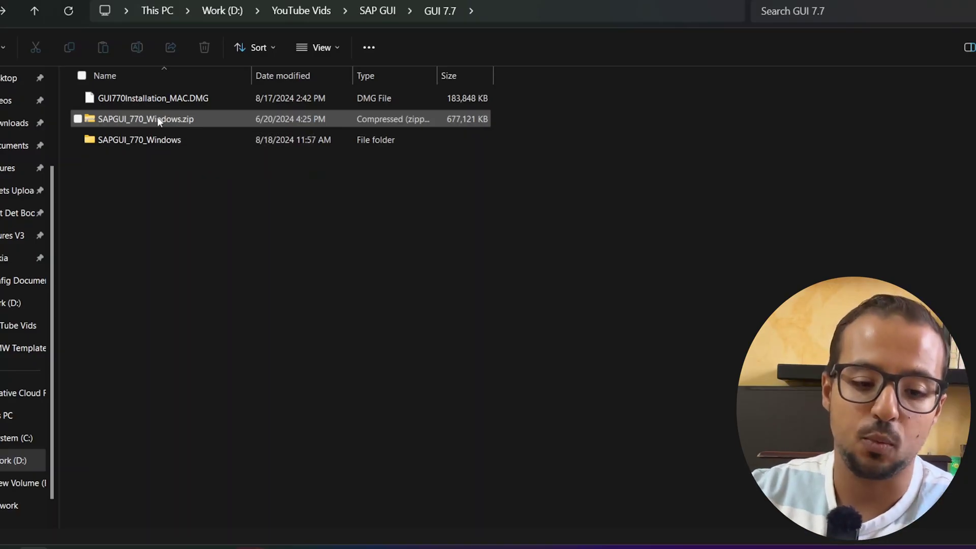
- Browse the extracted SAPGUI_770_Windows package to BD_NW_7.0_Presentation_7.70_Comp._1_\PRES1\GUI\Windows
{"action": "right_click", "coordinate": [123, 118]}
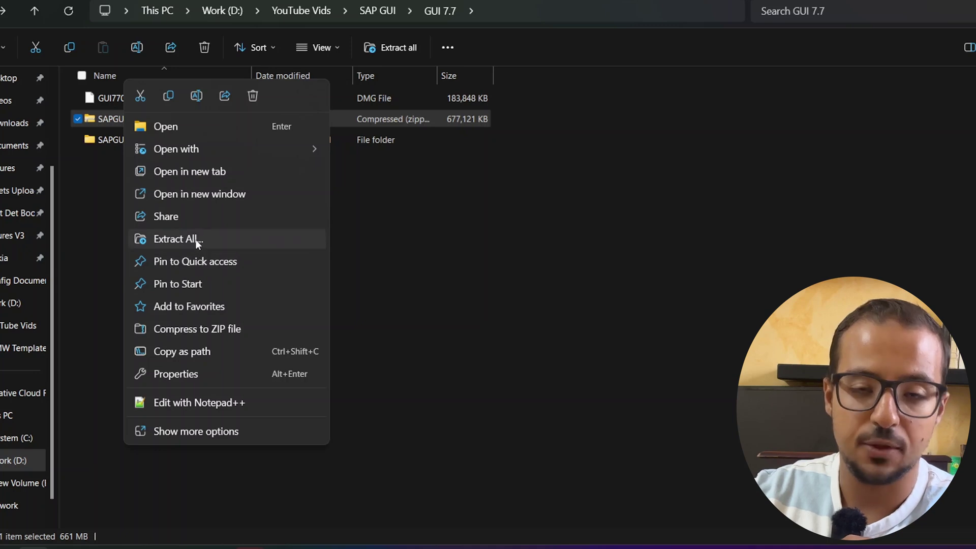
{"action": "left_click", "coordinate": [549, 238]}
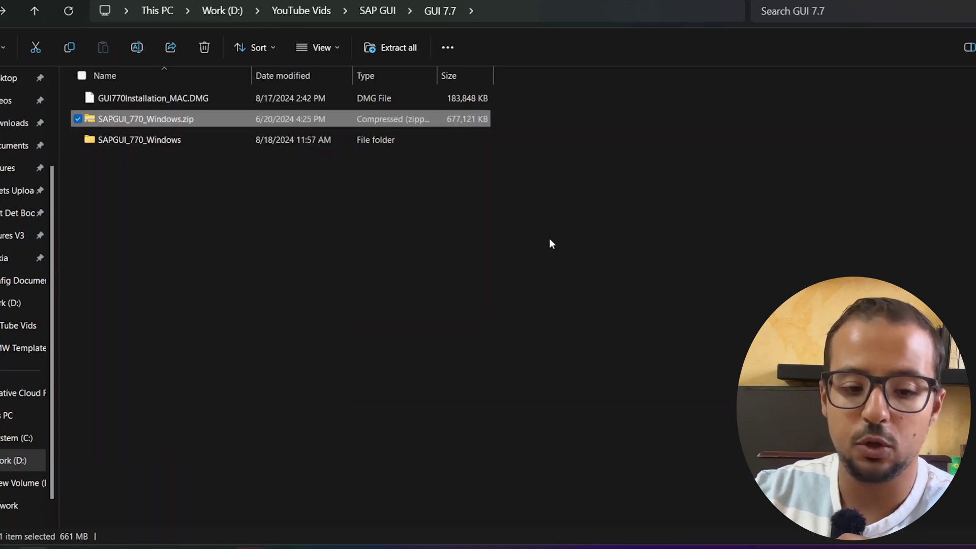
{"action": "double_click", "coordinate": [129, 141]}
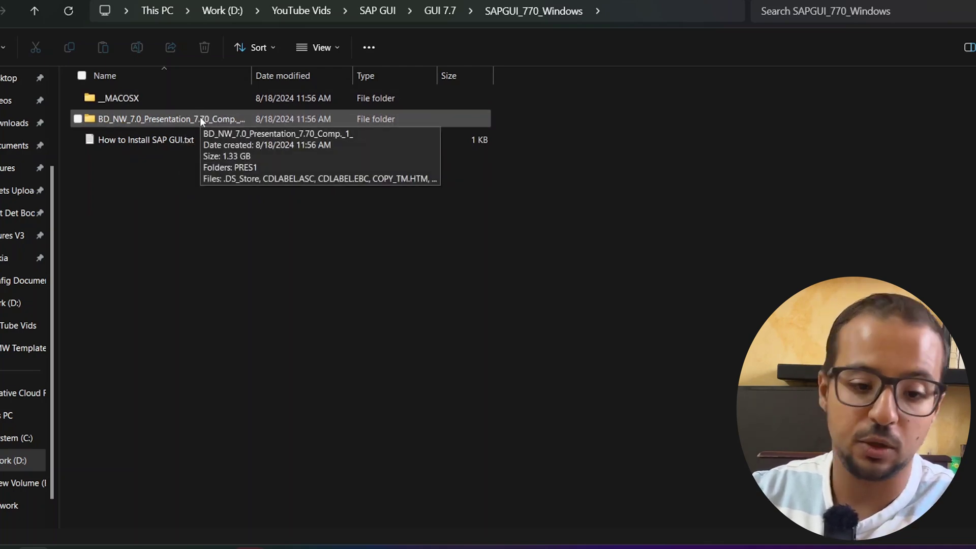
{"action": "double_click", "coordinate": [152, 121]}
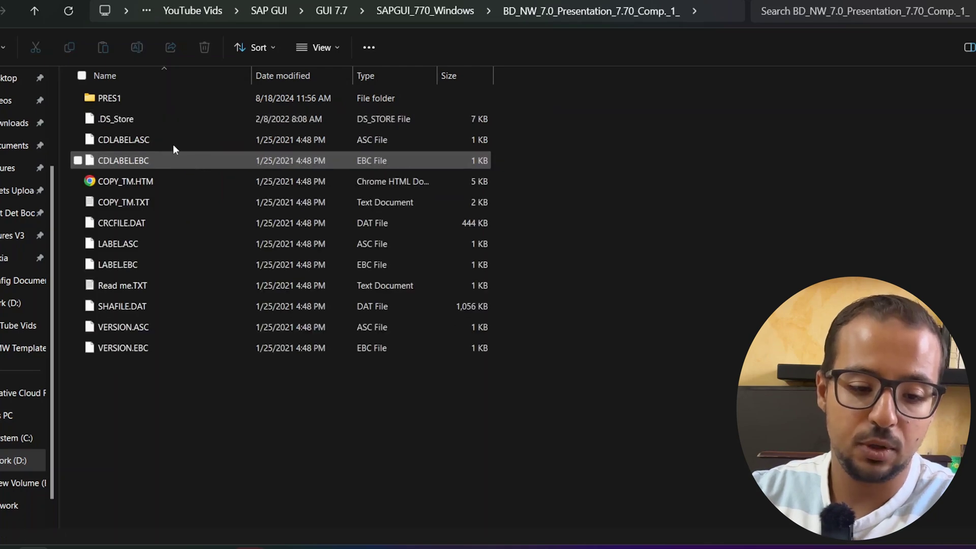
{"action": "double_click", "coordinate": [115, 100]}
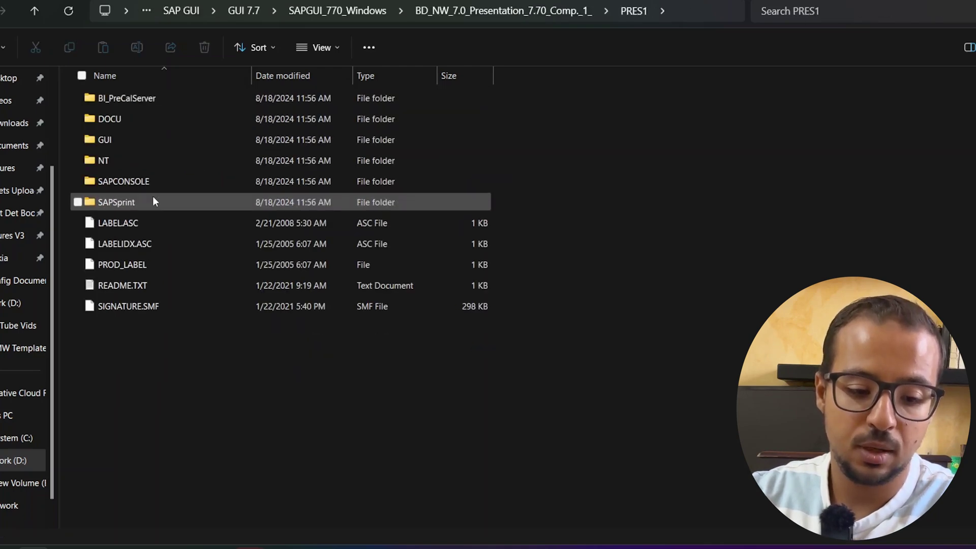
{"action": "double_click", "coordinate": [119, 136]}
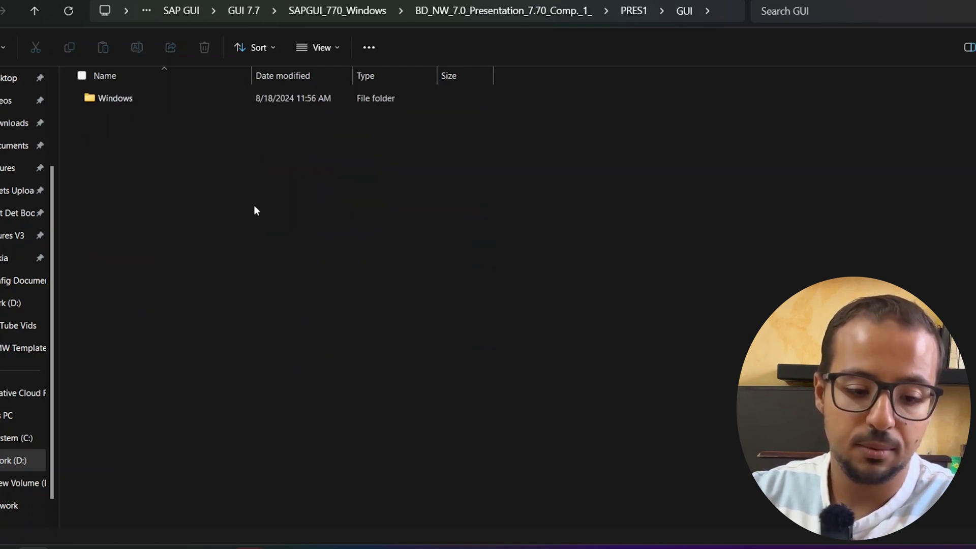
{"action": "double_click", "coordinate": [99, 99]}
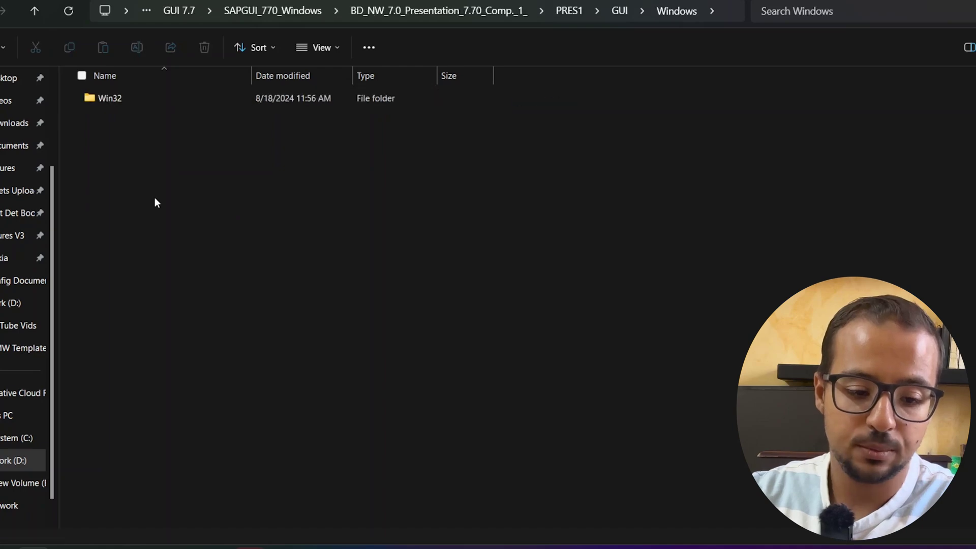
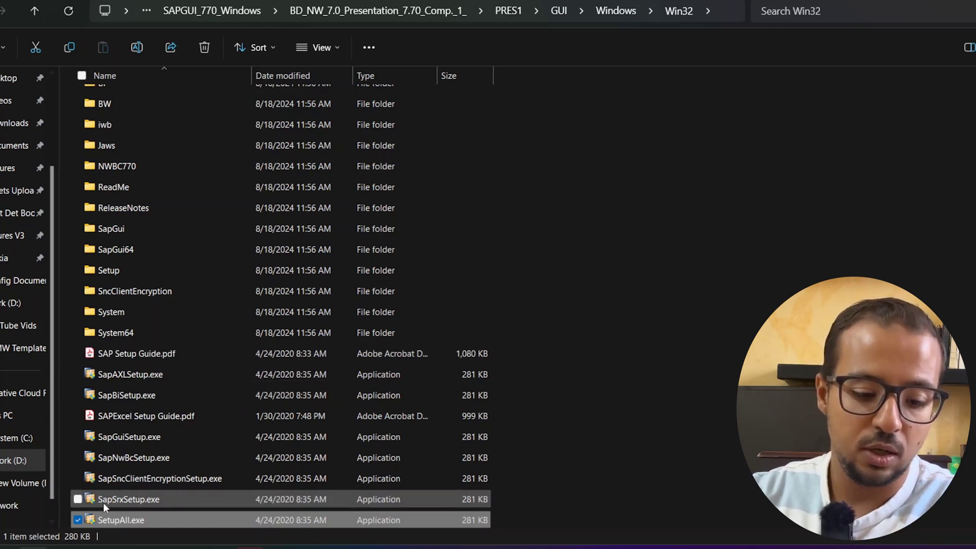
- Launch the 7.70 SetupAll.exe and continue with SAP GUI for Windows 7.70 selected
{"action": "double_click", "coordinate": [123, 519]}
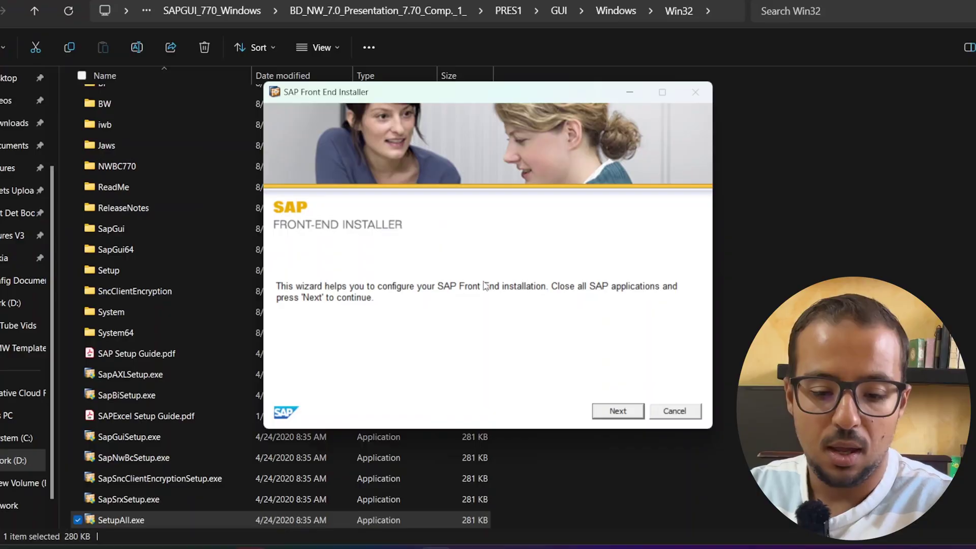
{"action": "left_click", "coordinate": [618, 414]}
{"action": "mouse_move", "coordinate": [322, 249]}
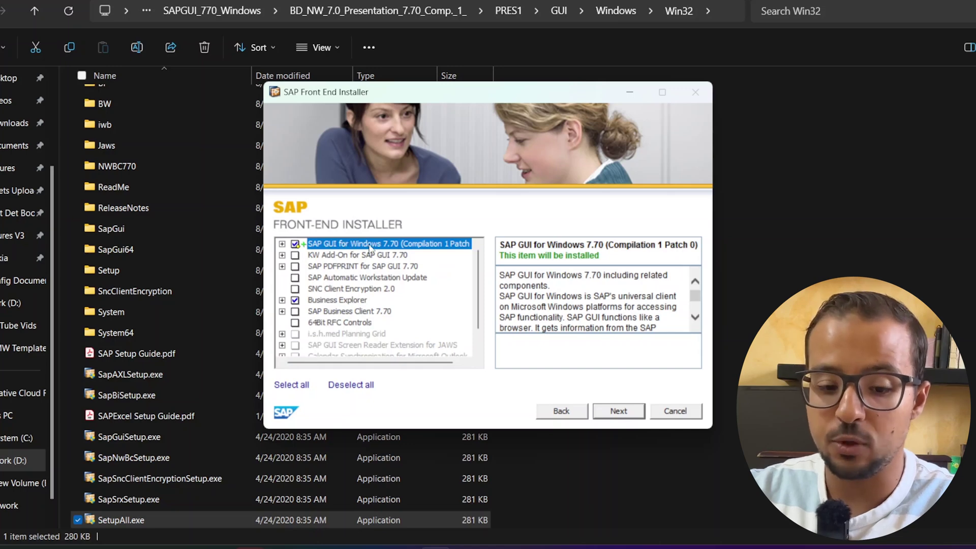
{"action": "mouse_move", "coordinate": [322, 303]}
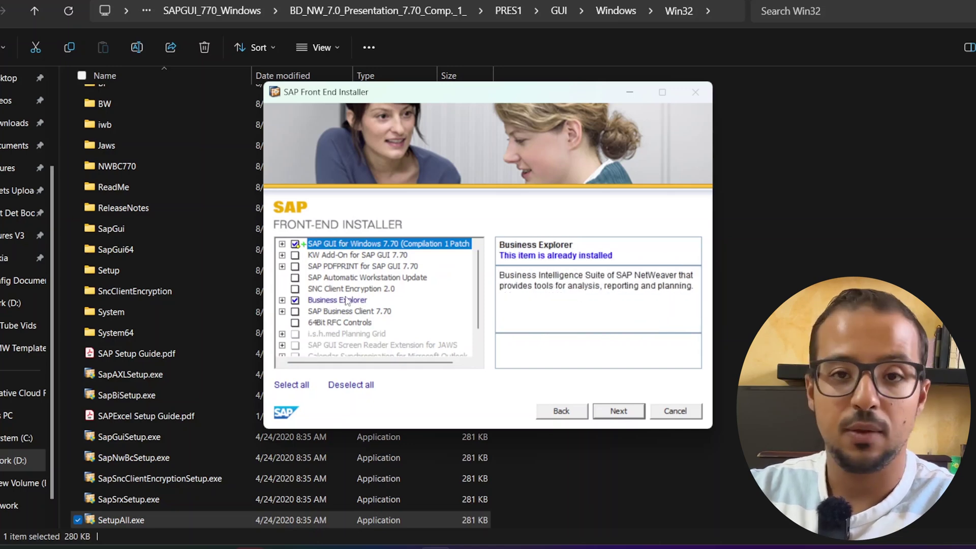
{"action": "mouse_move", "coordinate": [356, 291]}
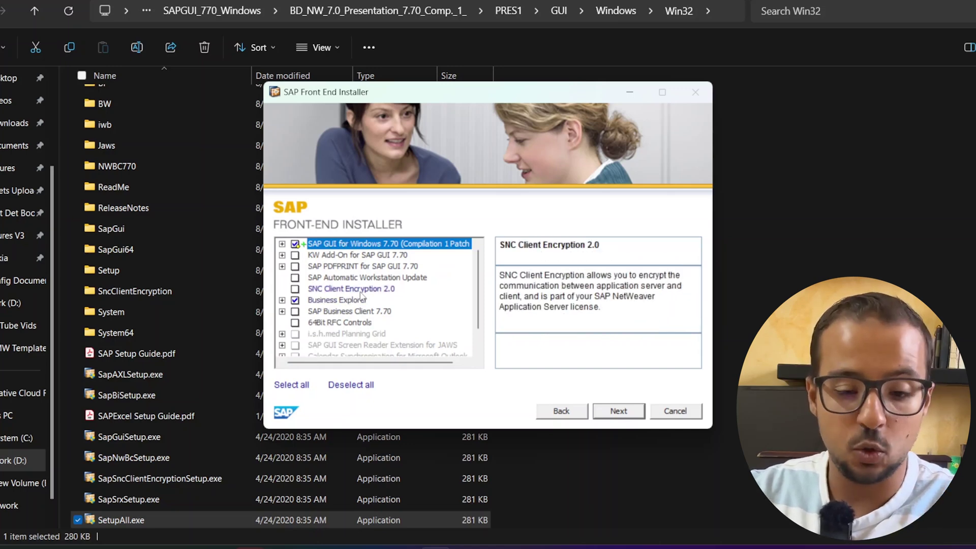
{"action": "mouse_move", "coordinate": [362, 270]}
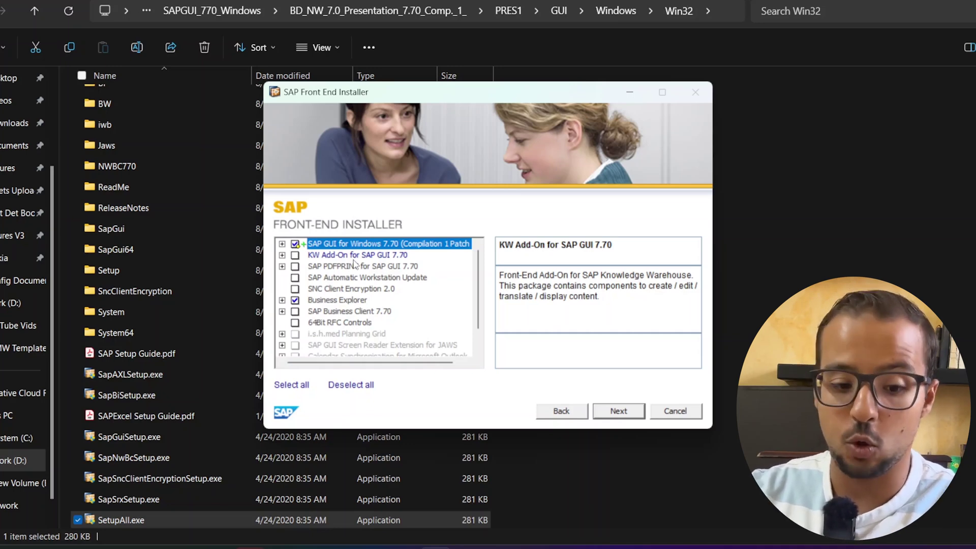
{"action": "mouse_move", "coordinate": [390, 294]}
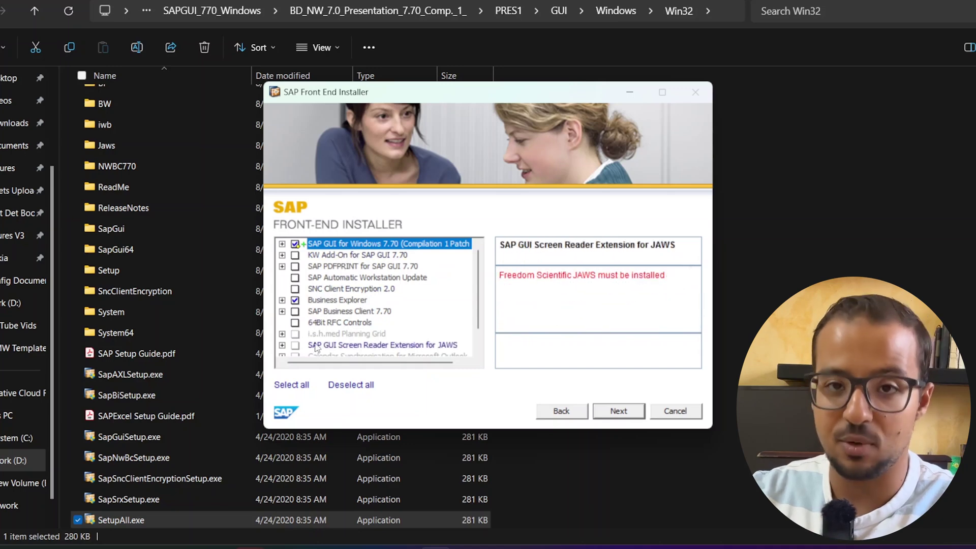
{"action": "mouse_move", "coordinate": [350, 335]}
{"action": "left_click", "coordinate": [621, 412]}
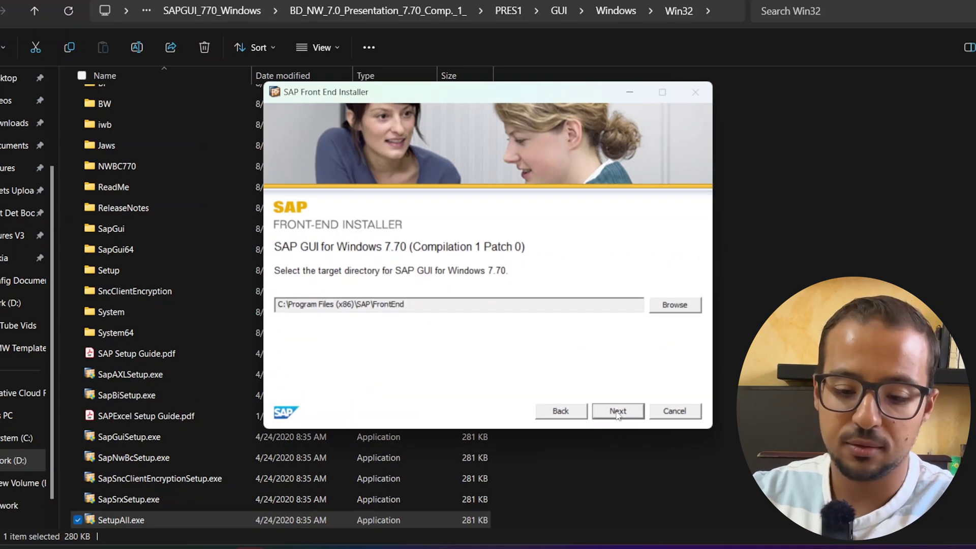
- Accept the default C:\Program Files (x86)\SAP\FrontEnd target directory
{"action": "left_click", "coordinate": [617, 410]}
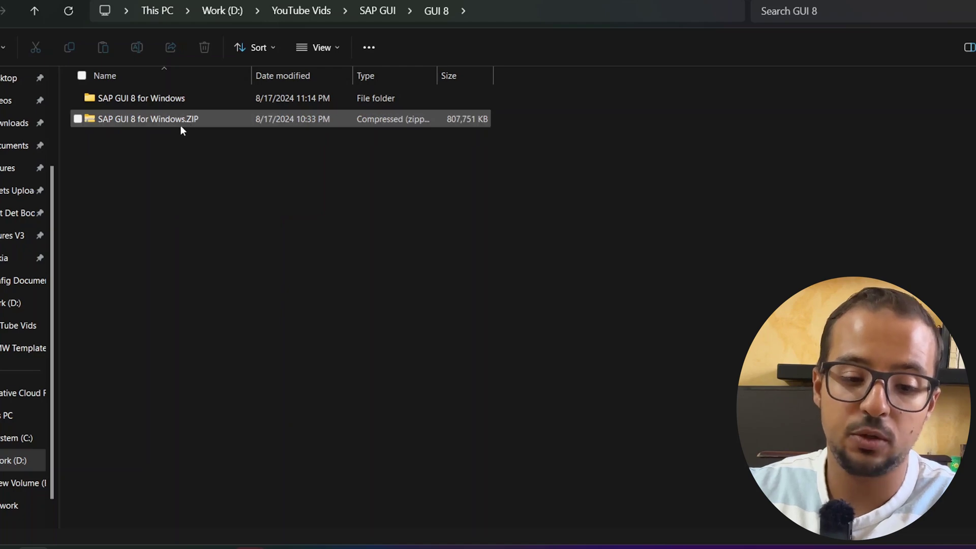
- Browse to SAP_GUI_for_Windows_8.00 > PRES1 > GUI > Windows > Win64 and run SetupAll.exe
{"action": "double_click", "coordinate": [145, 101]}
{"action": "double_click", "coordinate": [178, 100]}
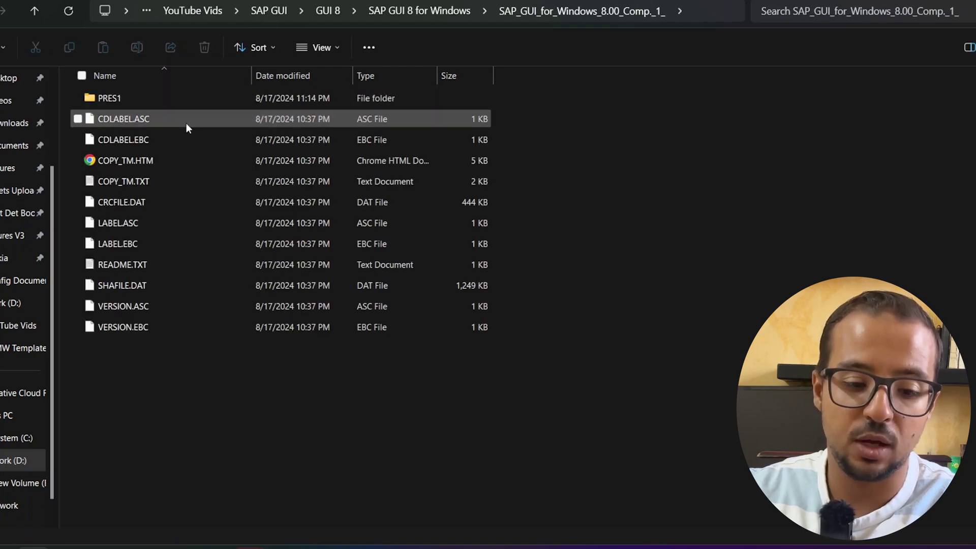
{"action": "double_click", "coordinate": [107, 101]}
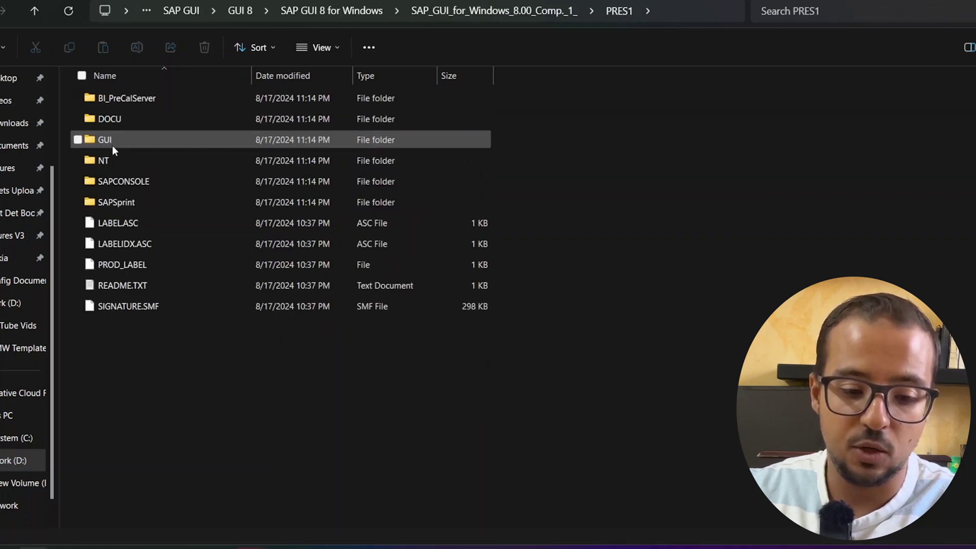
{"action": "double_click", "coordinate": [112, 145]}
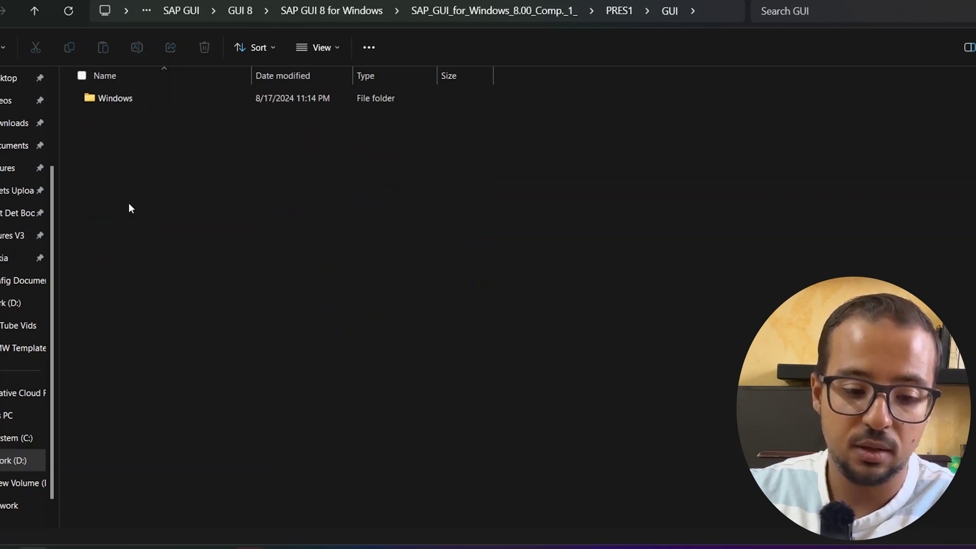
{"action": "double_click", "coordinate": [115, 99]}
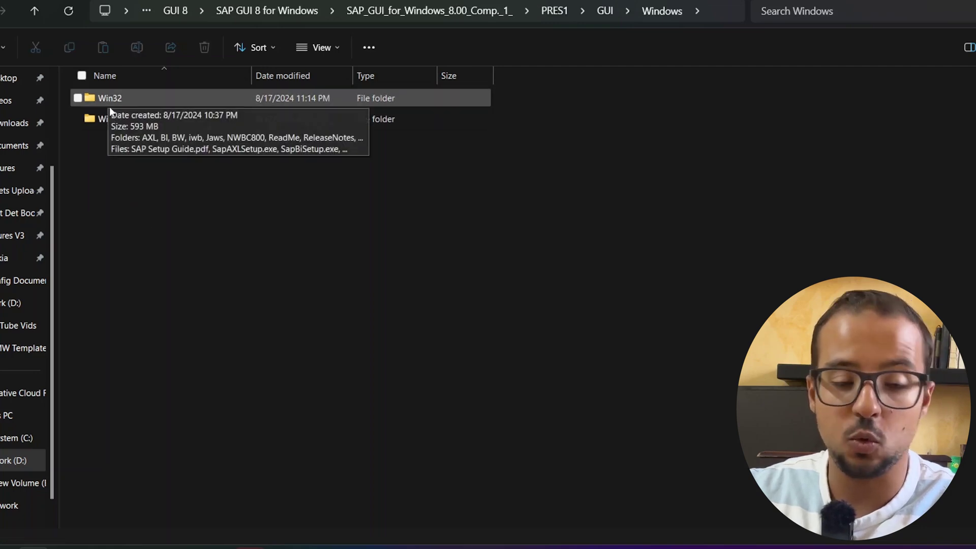
{"action": "double_click", "coordinate": [106, 119]}
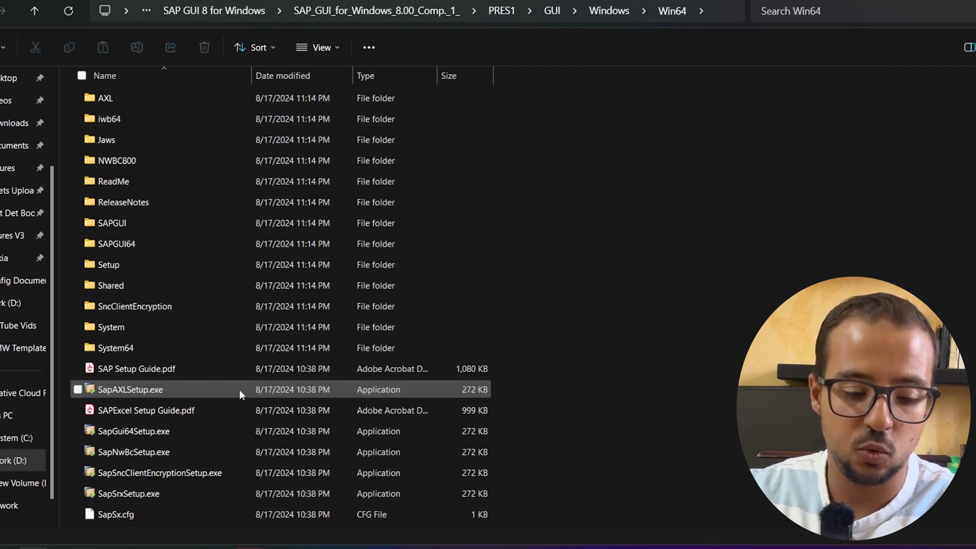
{"action": "scroll", "coordinate": [239, 389], "scroll_direction": "down", "scroll_amount": 1}
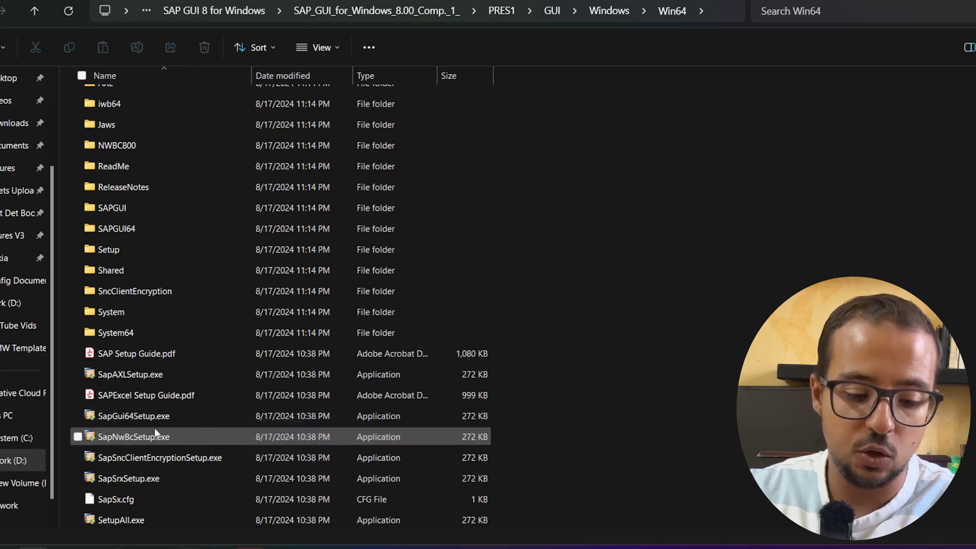
{"action": "double_click", "coordinate": [105, 524]}
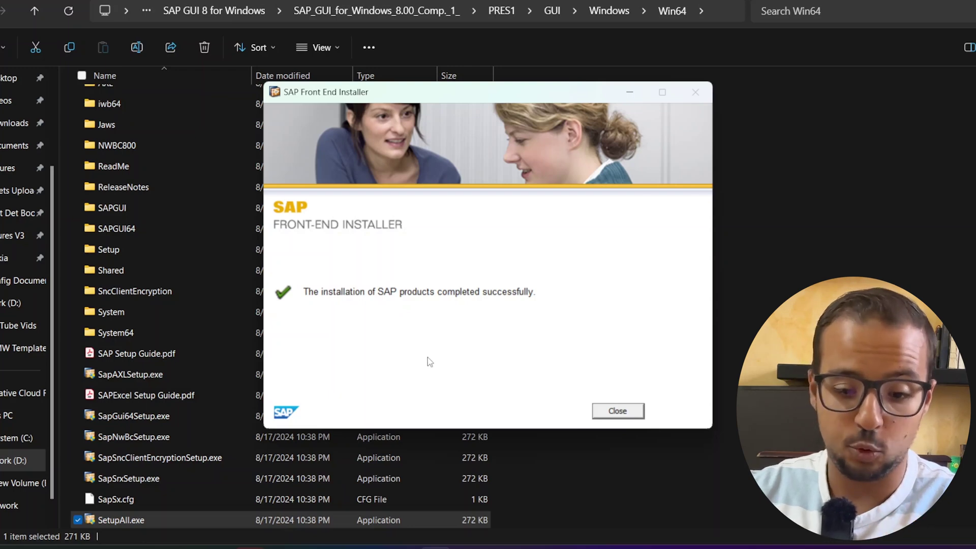
- Close the finished installer and launch SAP Logon through a Windows search for 'sap'
{"action": "left_click", "coordinate": [618, 411]}
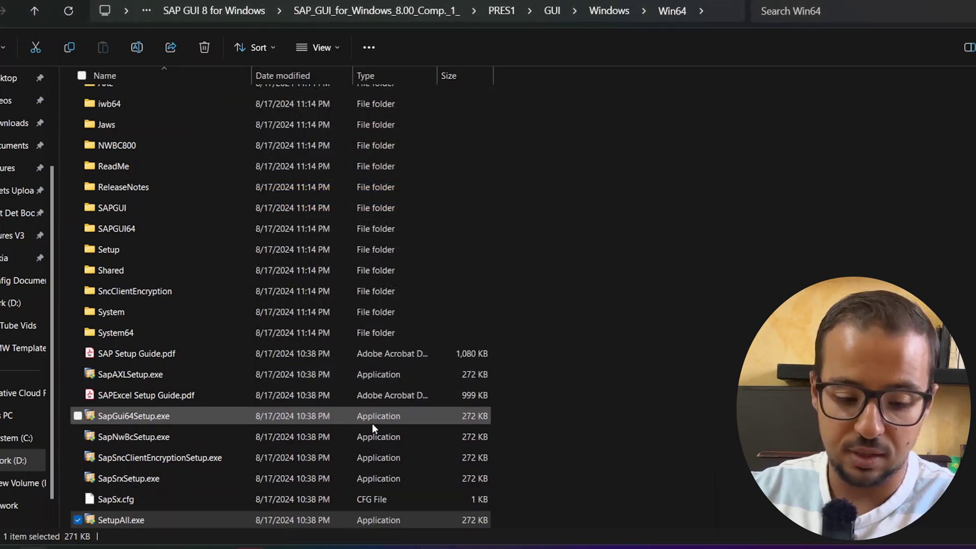
{"action": "key", "text": "super"}
{"action": "type", "text": "sap"}
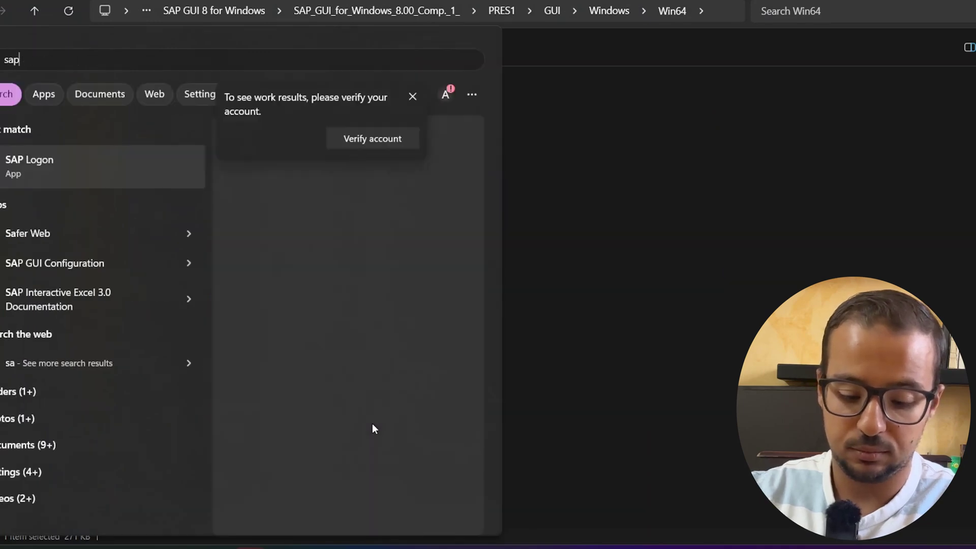
{"action": "key", "text": "Return"}
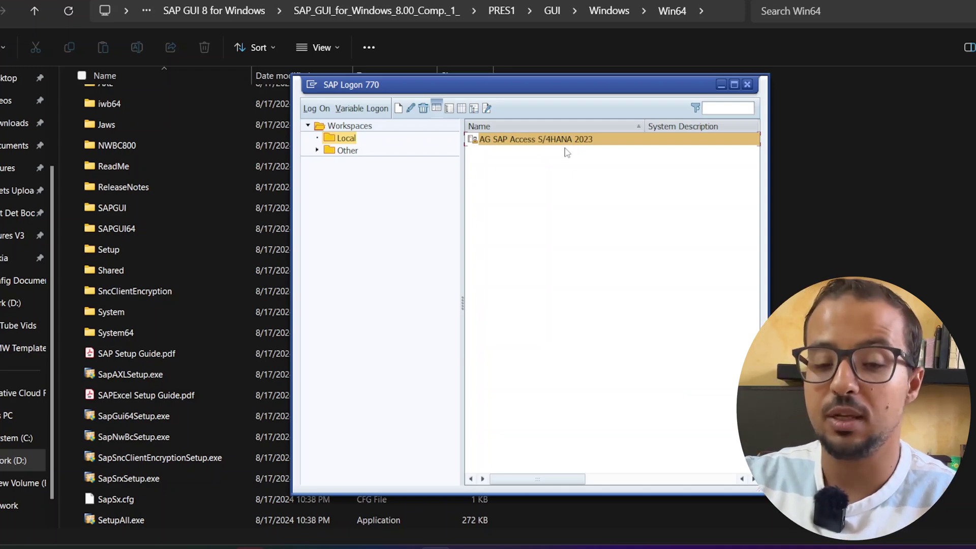
- Start a new system entry for a user-specified system
{"action": "left_click", "coordinate": [398, 108]}
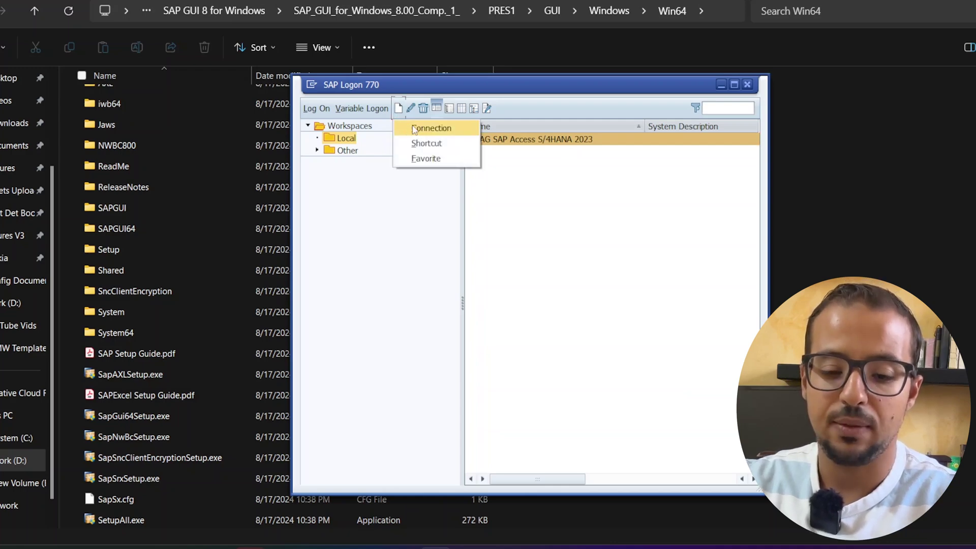
{"action": "left_click", "coordinate": [414, 130]}
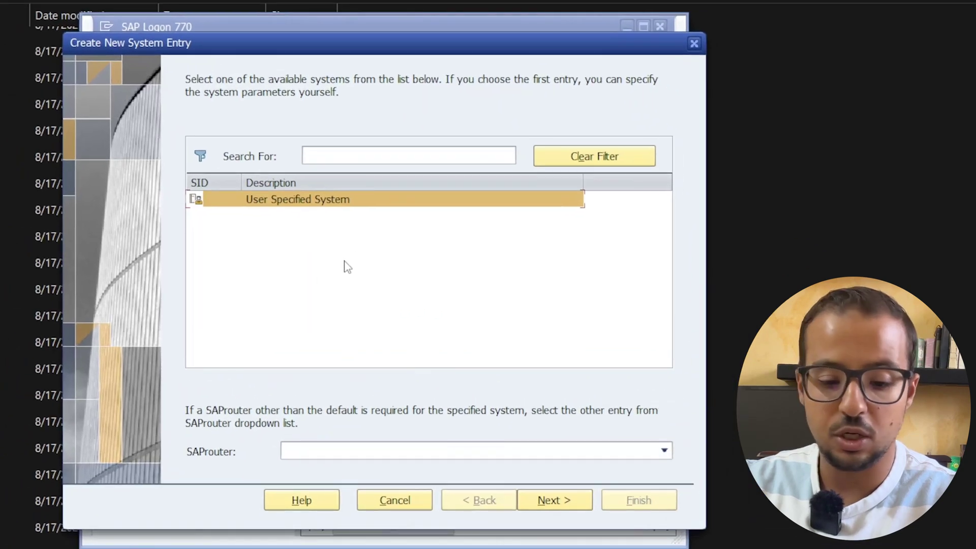
{"action": "left_click", "coordinate": [574, 502]}
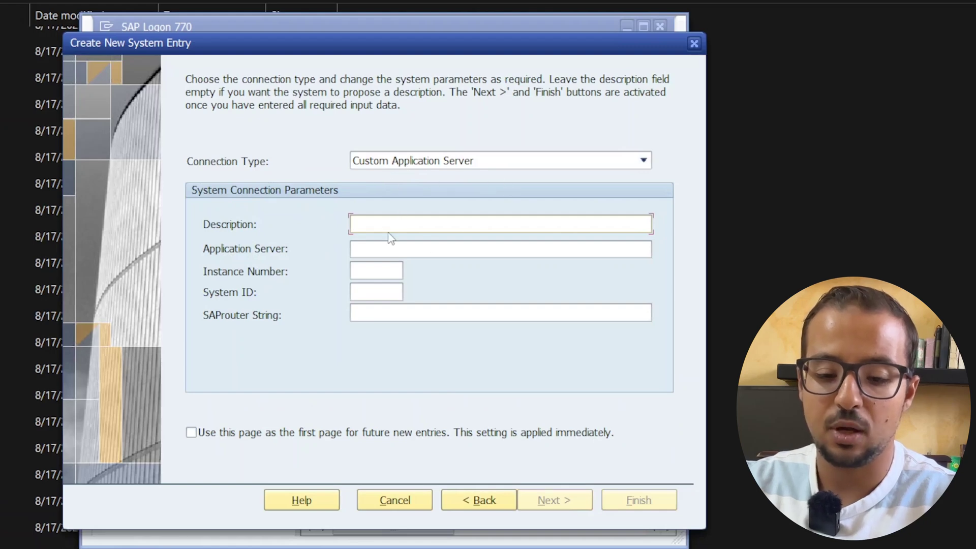
- Enter description 'Test desc', application server 999.999.999.99, instance 99 and system ID Z4S
{"action": "type", "text": "T"}
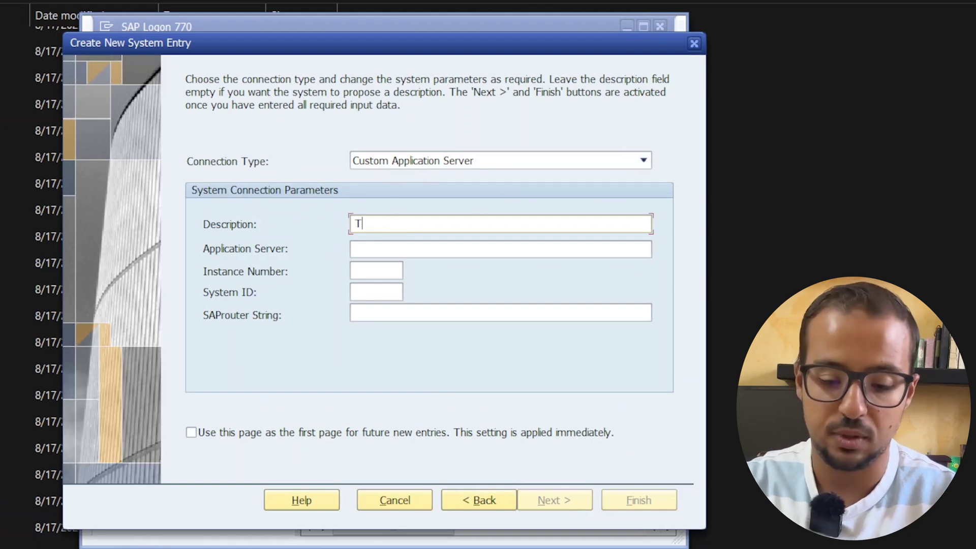
{"action": "type", "text": "est desc"}
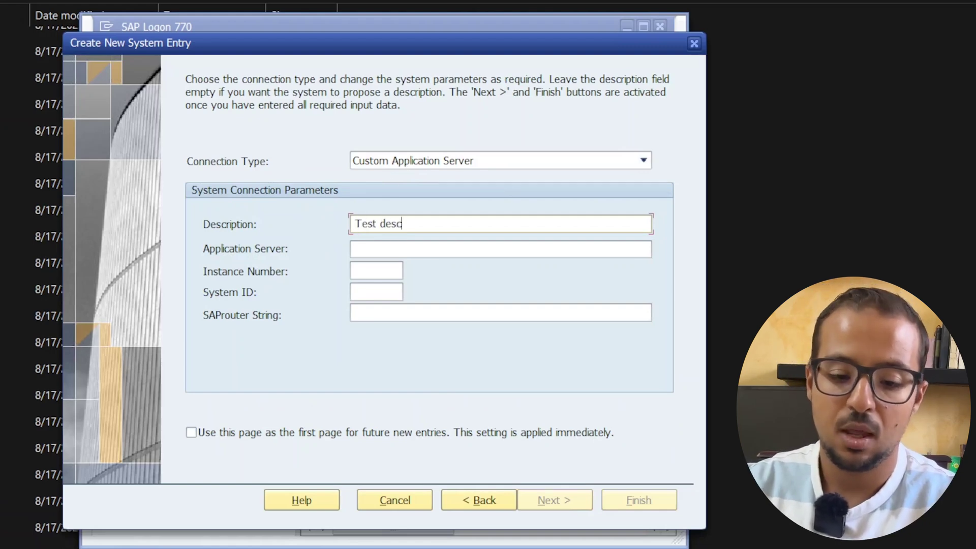
{"action": "left_click", "coordinate": [389, 252]}
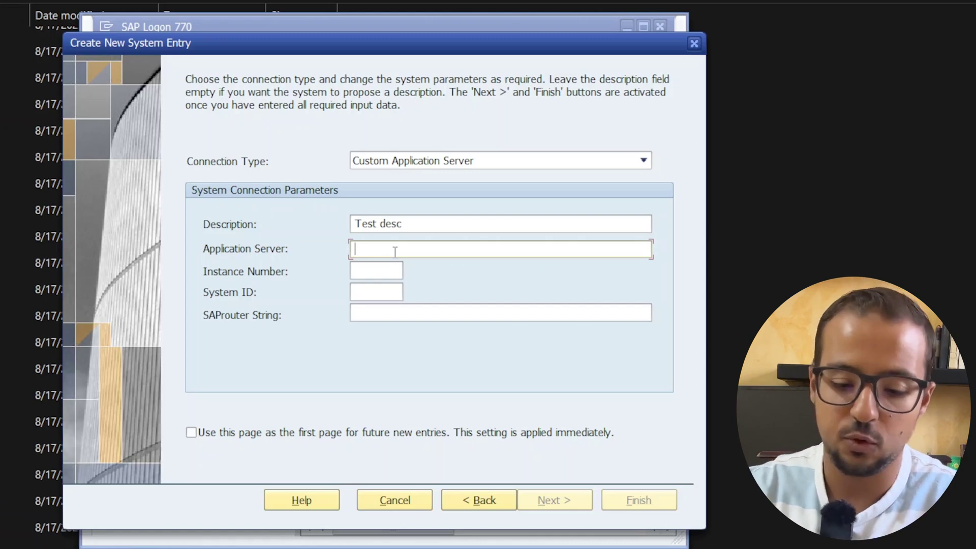
{"action": "type", "text": "999.999.999.99"}
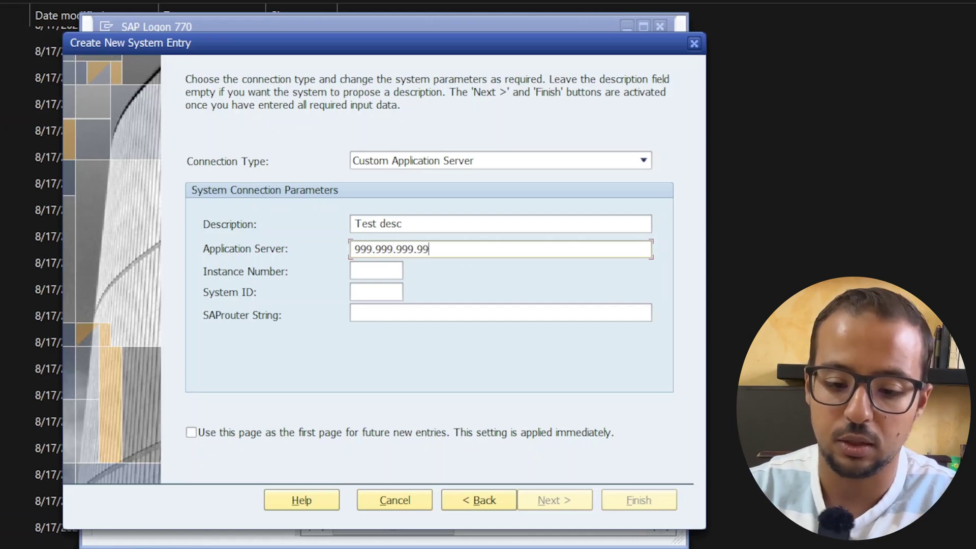
{"action": "left_click", "coordinate": [361, 273]}
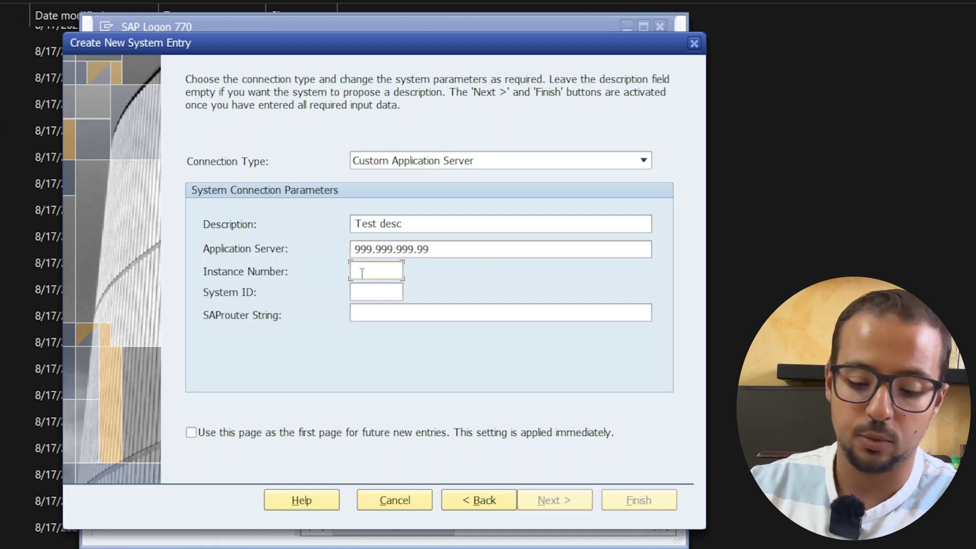
{"action": "type", "text": "99"}
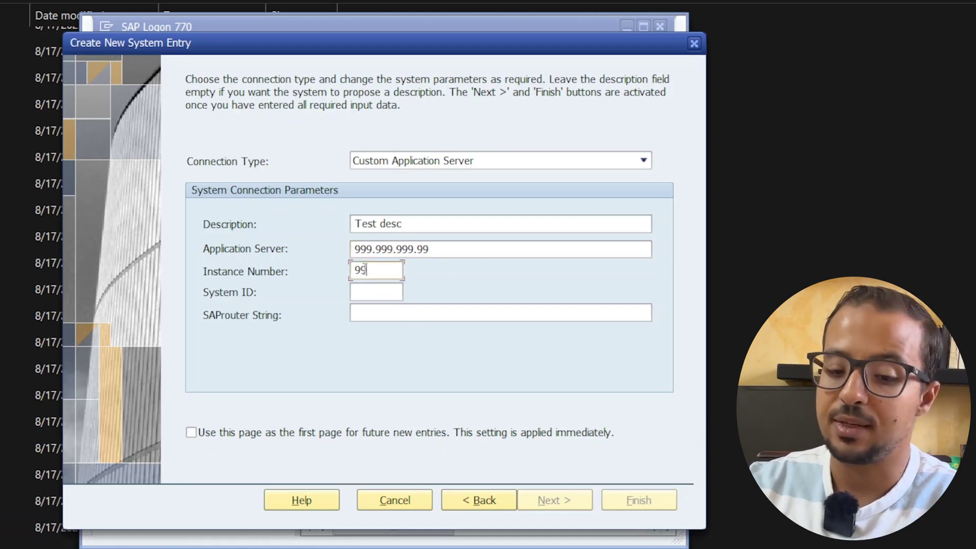
{"action": "left_click", "coordinate": [370, 297]}
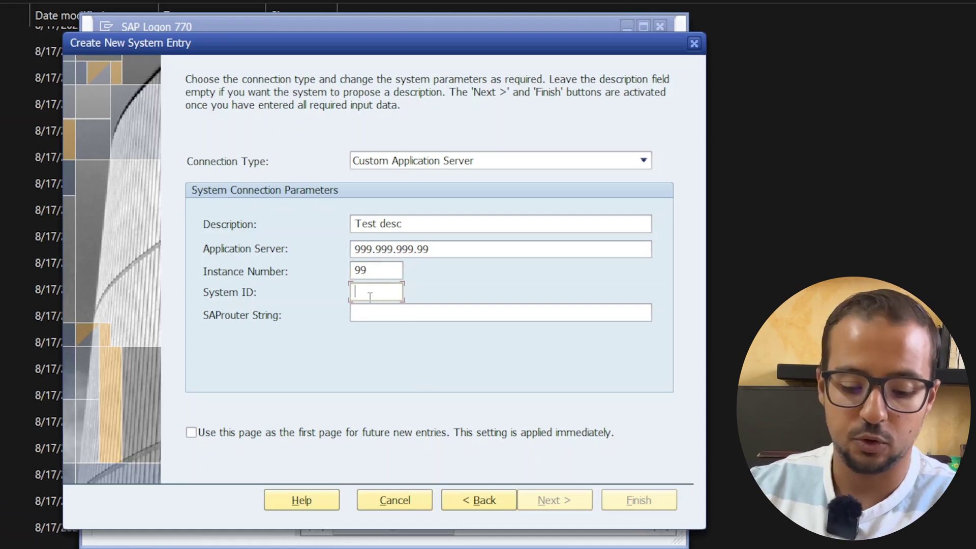
{"action": "type", "text": "Z4S"}
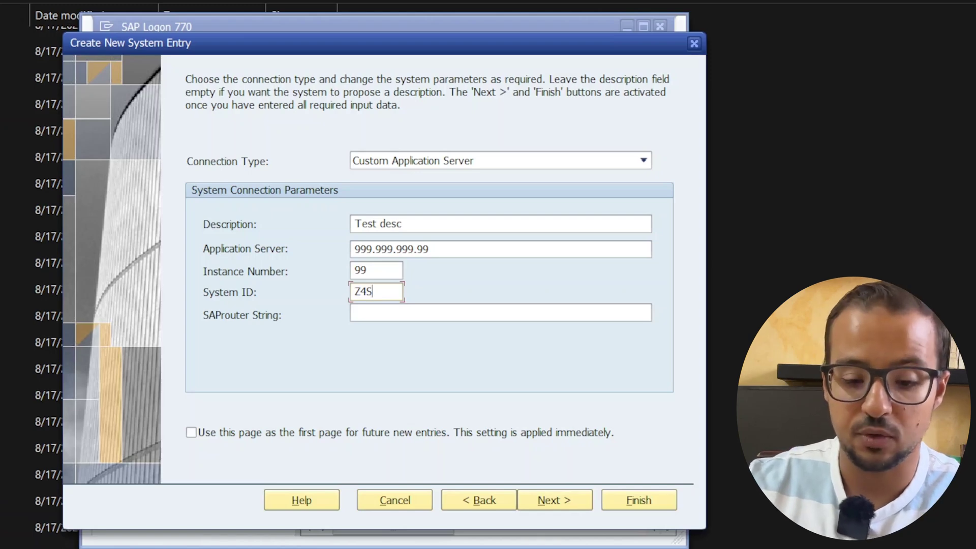
- Leave the SAProuter string empty and finish creating the entry
{"action": "left_click", "coordinate": [414, 314]}
{"action": "type", "text": "/H"}
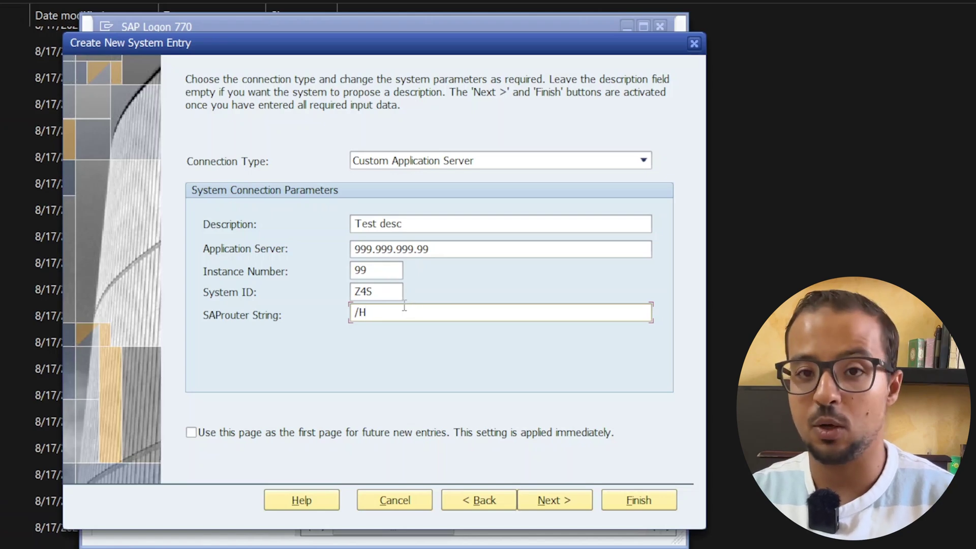
{"action": "left_click_drag", "start_coordinate": [392, 309], "coordinate": [270, 308]}
{"action": "key", "text": "BackSpace"}
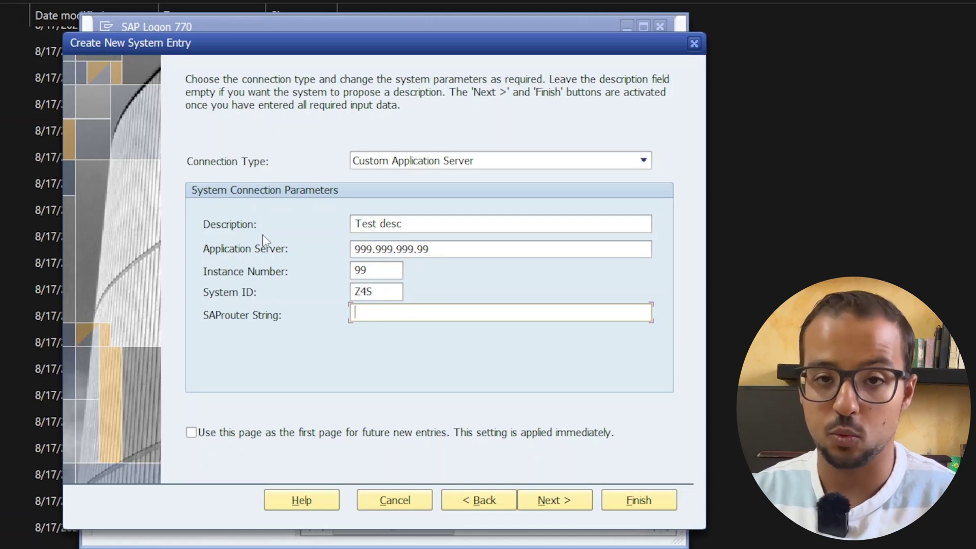
{"action": "left_click", "coordinate": [553, 500]}
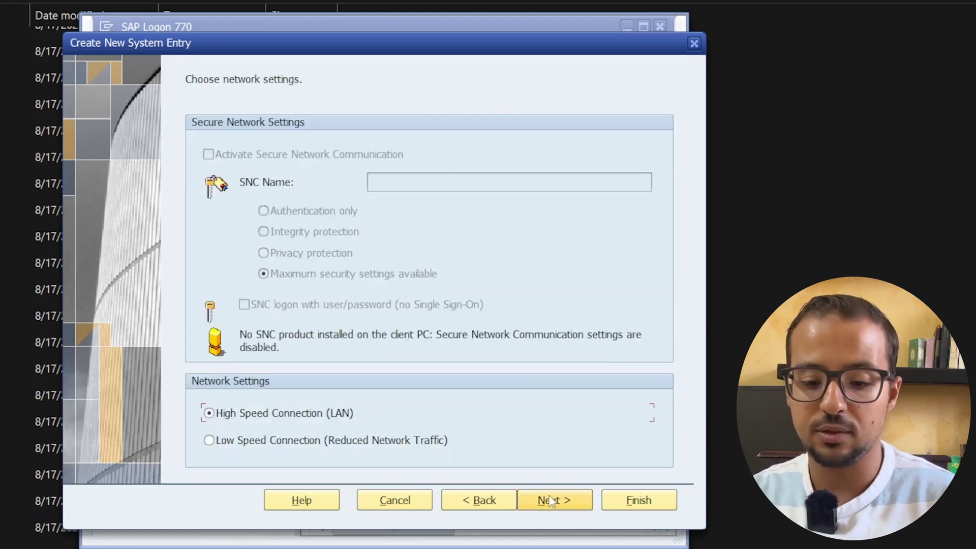
{"action": "left_click", "coordinate": [653, 506]}
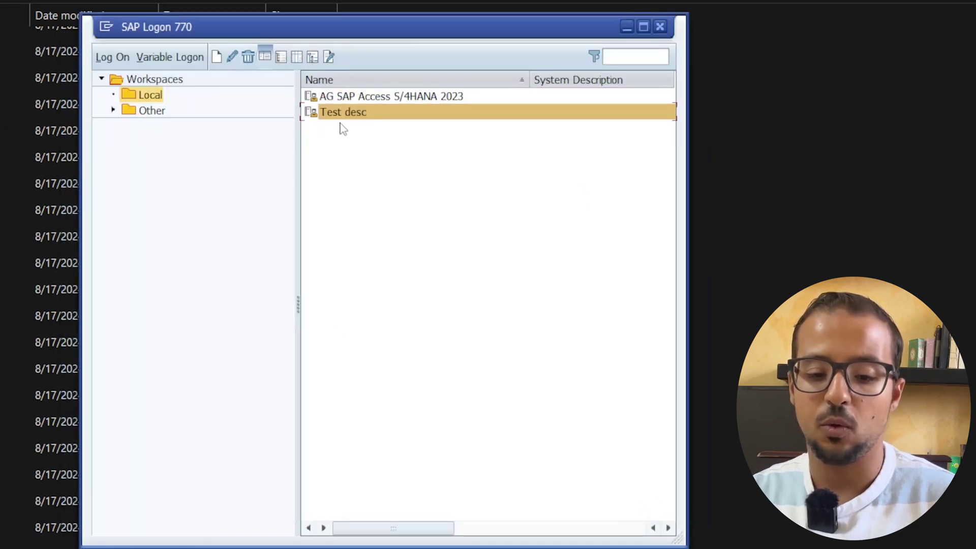
{"action": "double_click", "coordinate": [342, 112]}
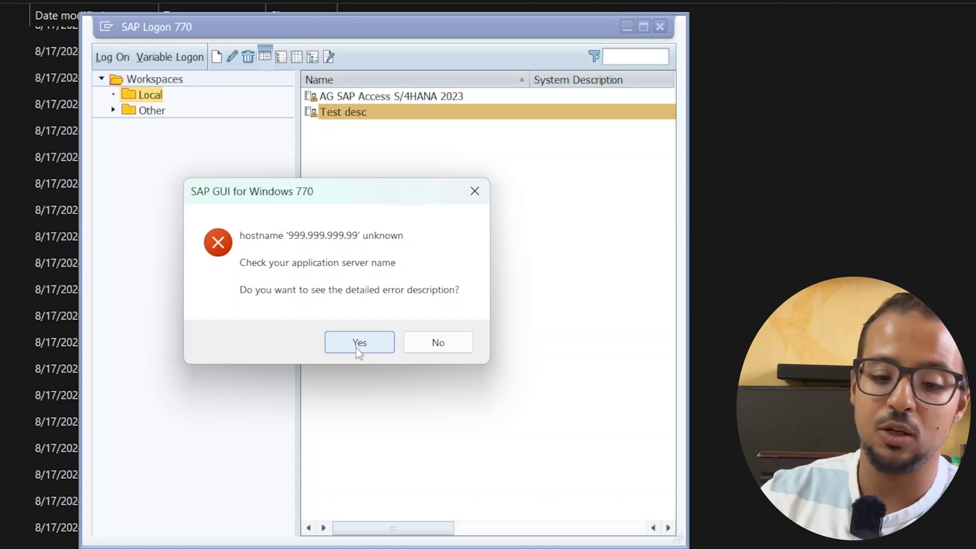
{"action": "left_click", "coordinate": [359, 343]}
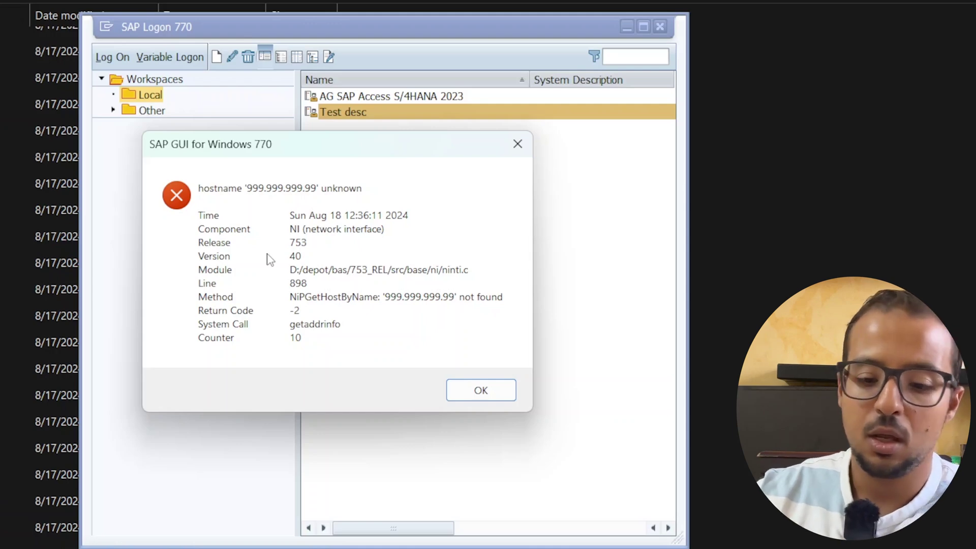
{"action": "left_click", "coordinate": [463, 391]}
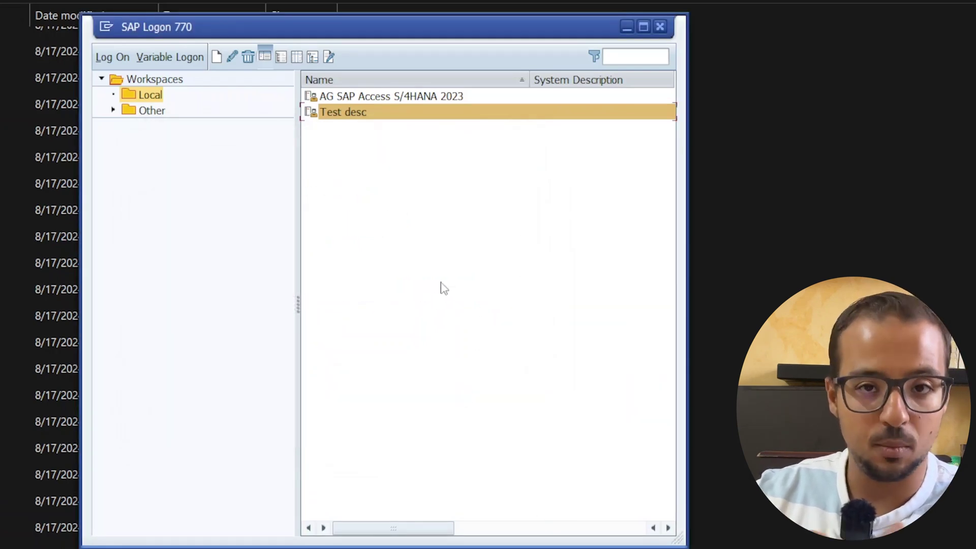
{"action": "left_click", "coordinate": [348, 100]}
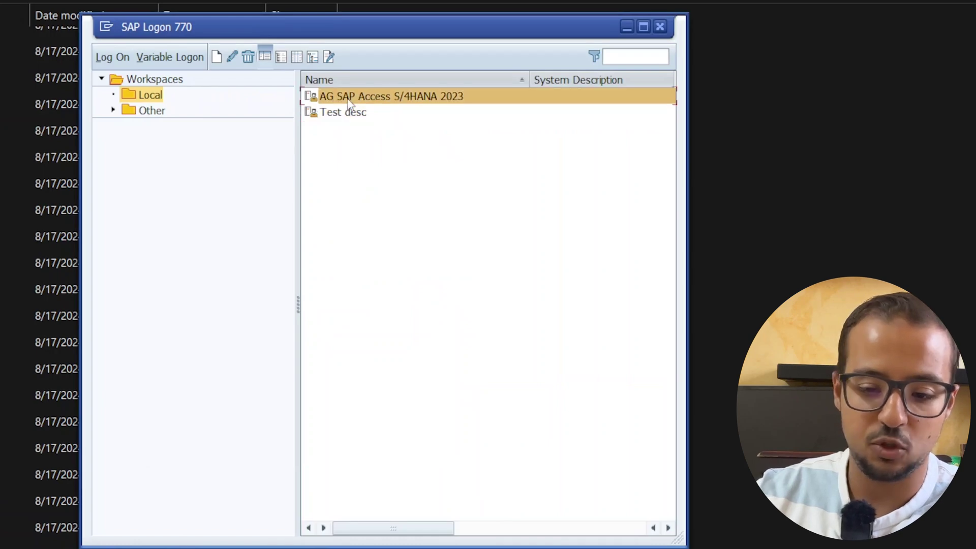
- Open the AG SAP Access S/4HANA 2023 logon screen and check the client 400, user and password fields
{"action": "double_click", "coordinate": [348, 100]}
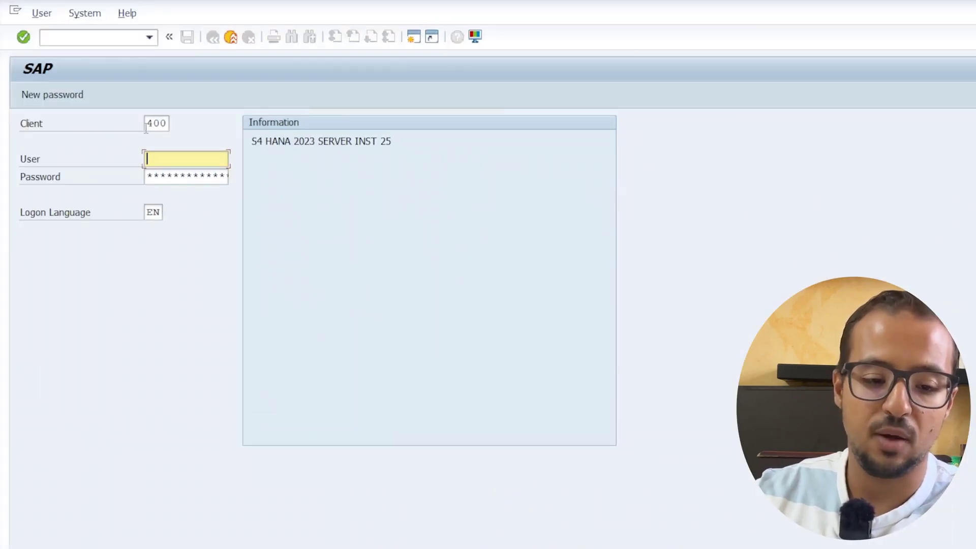
{"action": "left_click", "coordinate": [146, 122]}
{"action": "left_click", "coordinate": [170, 153]}
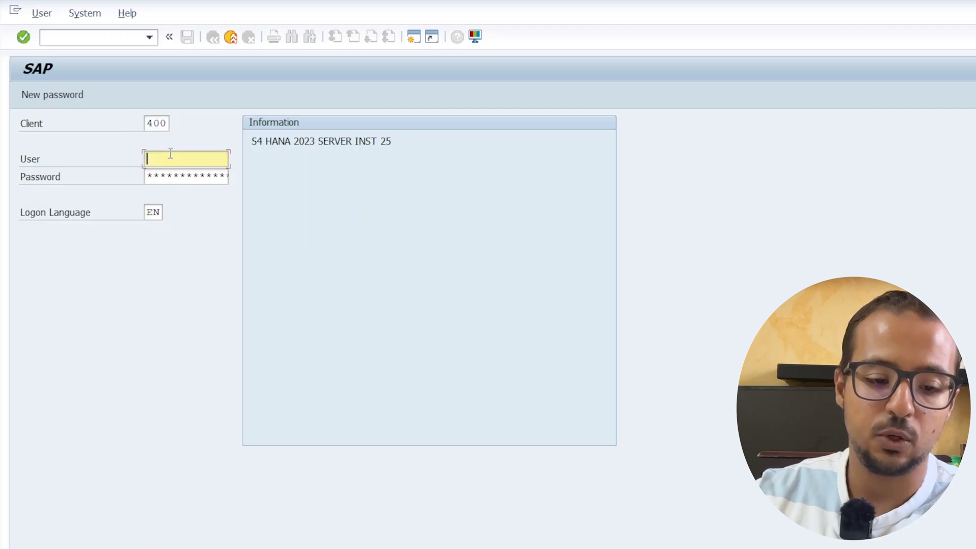
{"action": "key", "text": "Tab"}
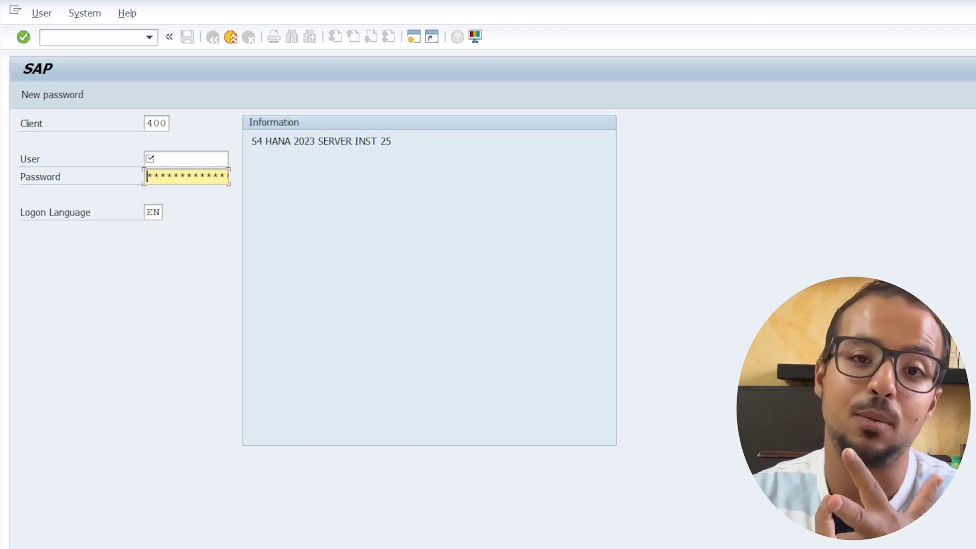
{"action": "key", "text": "shift+Tab"}
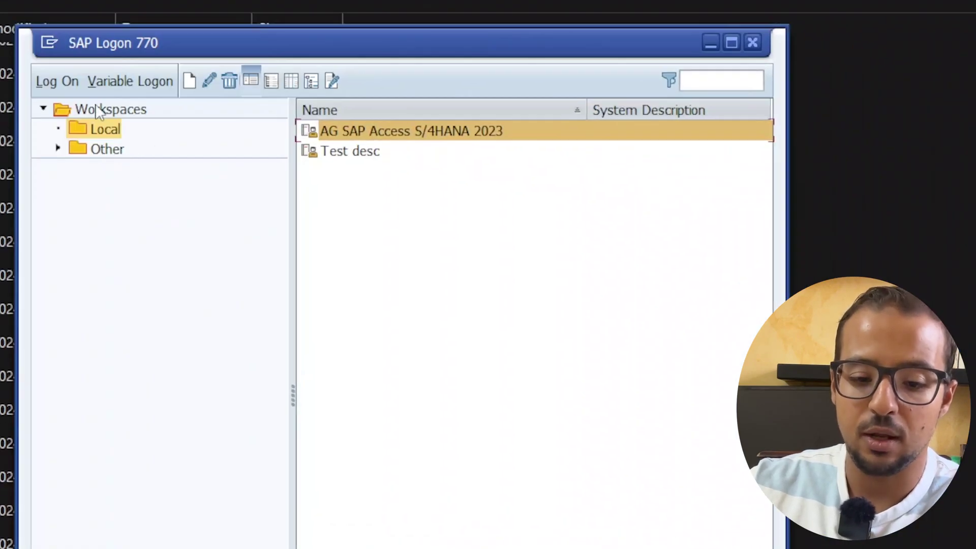
- Add a workspace named 'fvefge' from the Workspaces context menu
{"action": "right_click", "coordinate": [93, 110]}
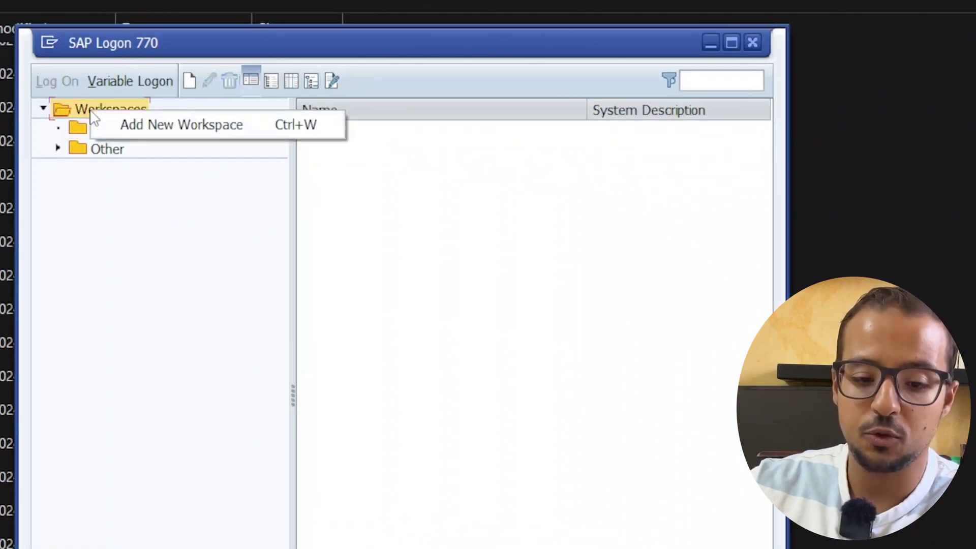
{"action": "left_click", "coordinate": [128, 131]}
{"action": "type", "text": "fvefge"}
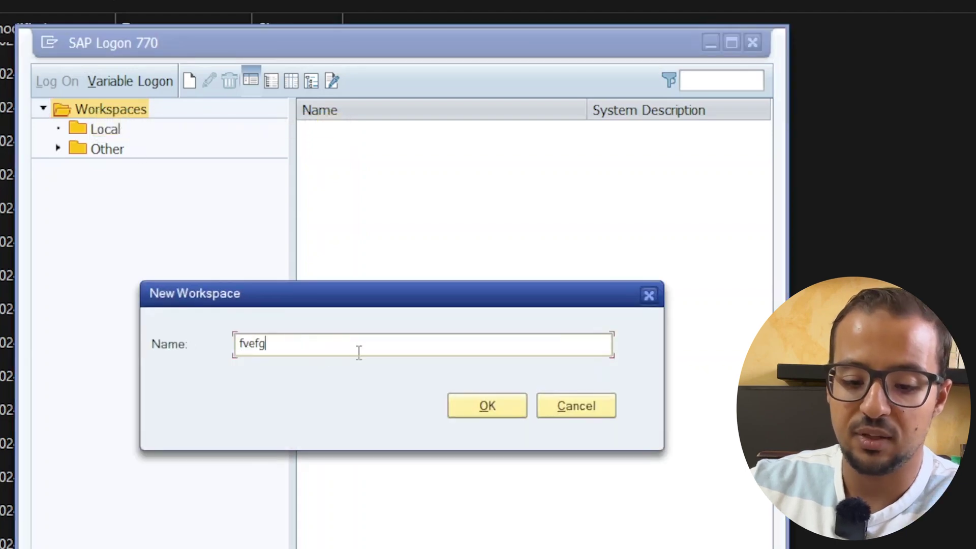
{"action": "left_click", "coordinate": [456, 413]}
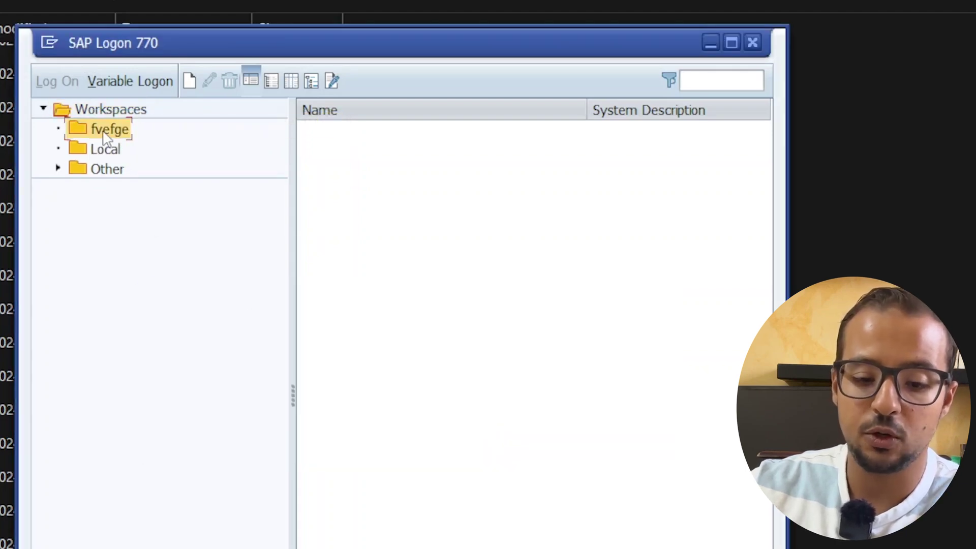